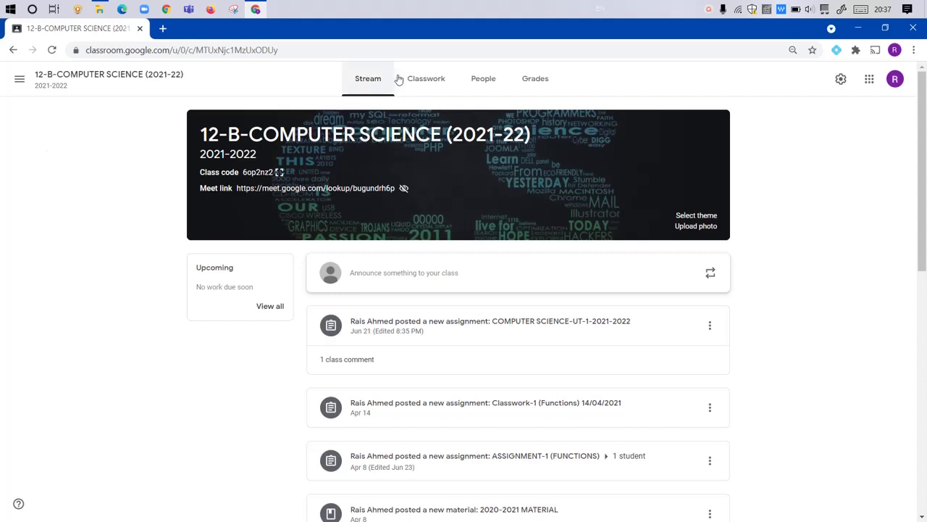
Step: Show the People list of 12-B-COMPUTER SCIENCE (2021-22): one teacher and 13 students
{"action": "left_click", "coordinate": [483, 81]}
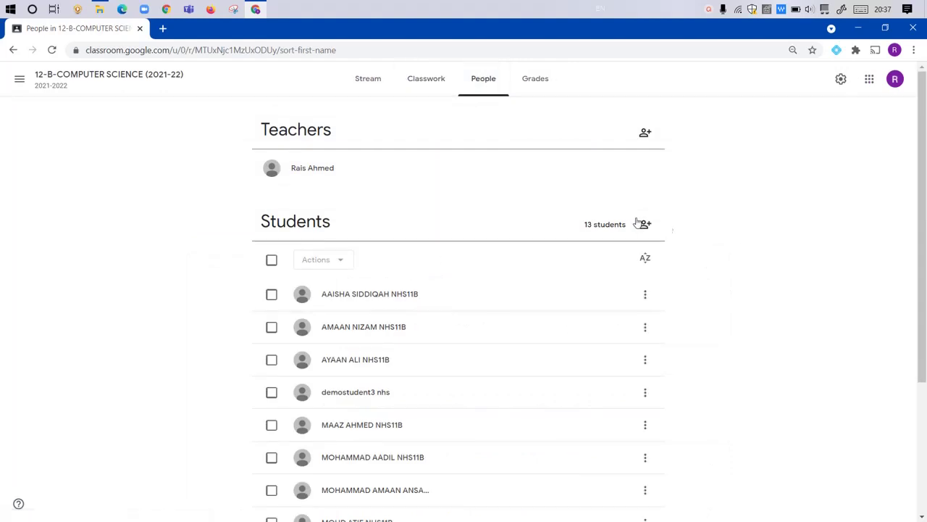
Step: Invite the demo student account to the class by entering the student's e-mail address
{"action": "left_click", "coordinate": [648, 225]}
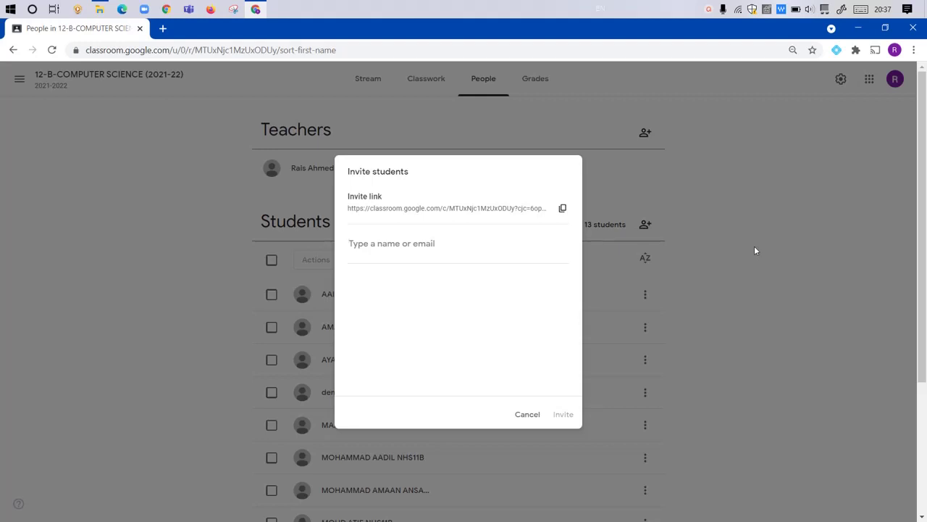
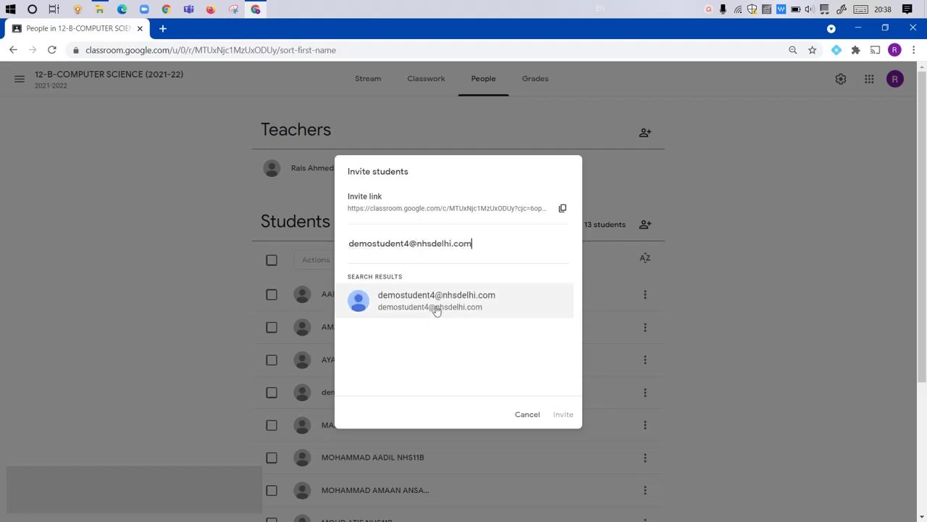
{"action": "left_click", "coordinate": [436, 301]}
{"action": "left_click", "coordinate": [551, 415]}
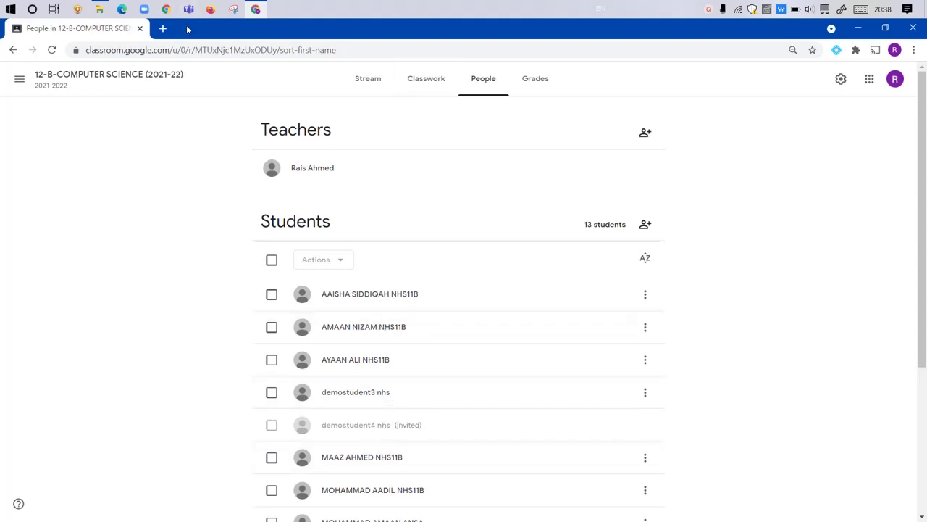
{"action": "left_click", "coordinate": [213, 13]}
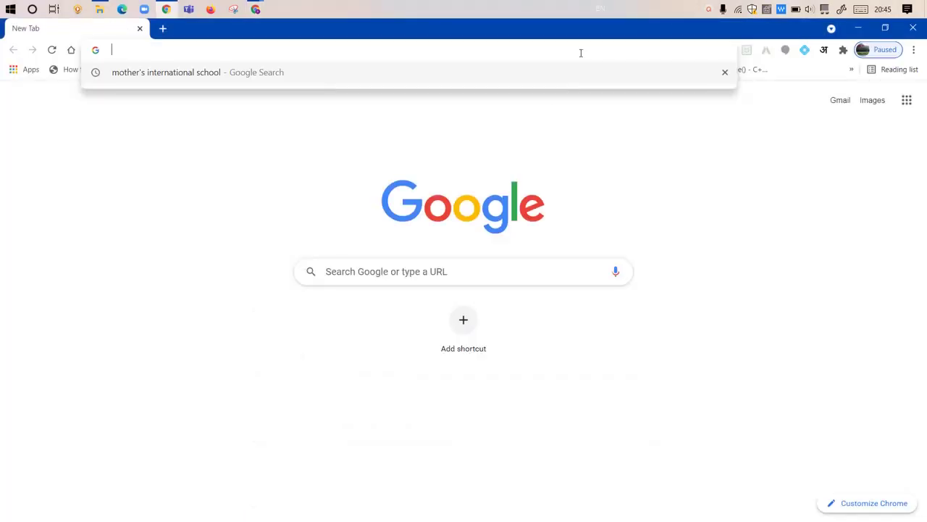
Step: Go to classroom.google.com and sign in with another account using the demo student's e-mail
{"action": "type", "text": "clas"}
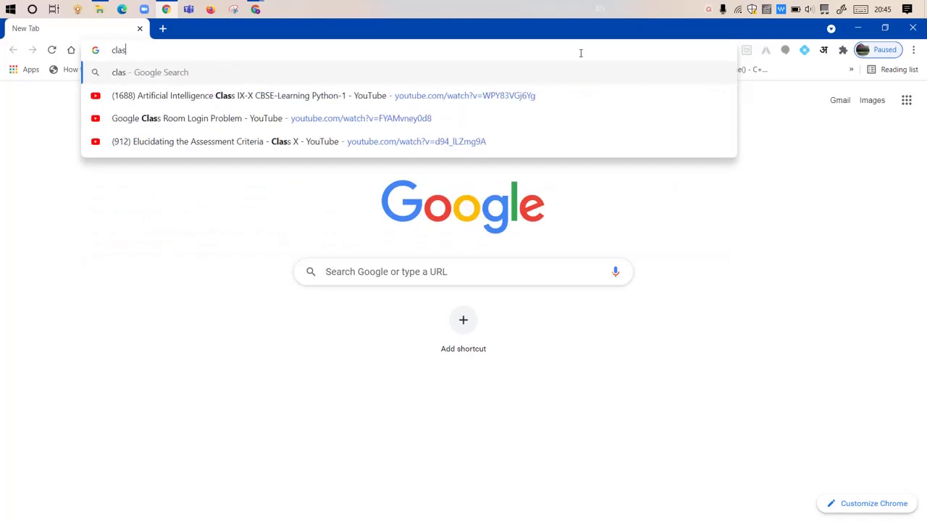
{"action": "type", "text": "sroom.go"}
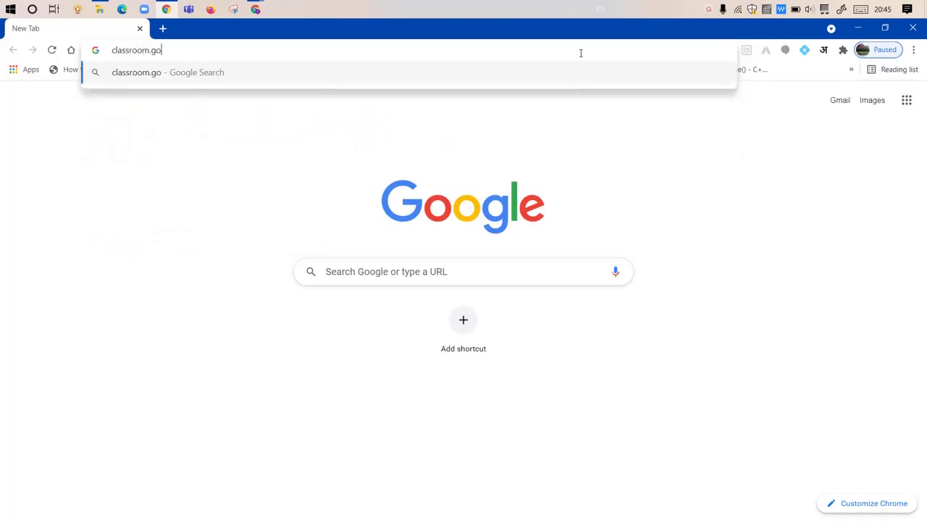
{"action": "type", "text": "ogle.com"}
{"action": "key", "text": "Return"}
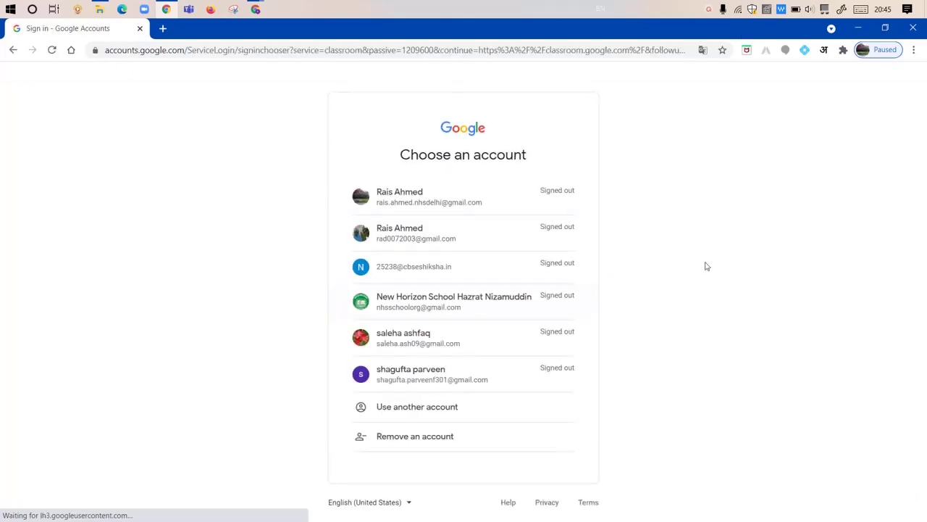
{"action": "left_click", "coordinate": [447, 409]}
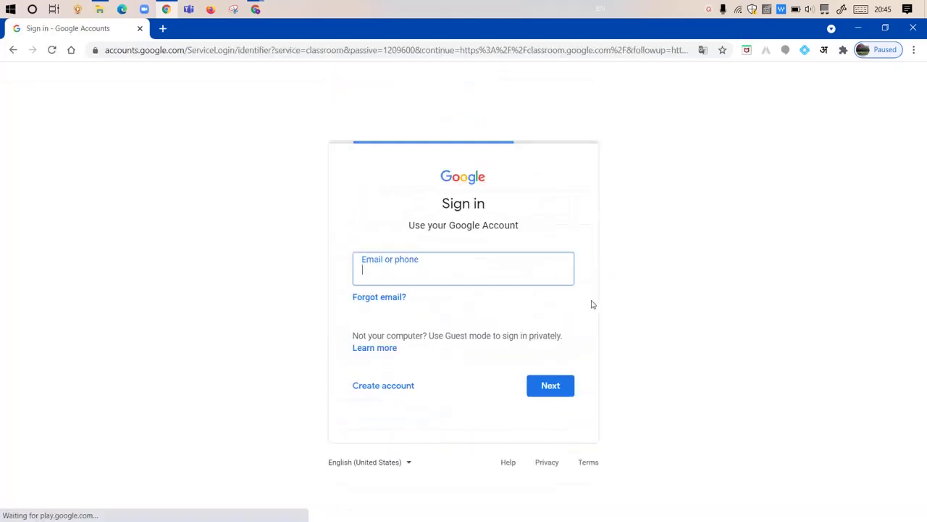
{"action": "key", "text": "ctrl+a"}
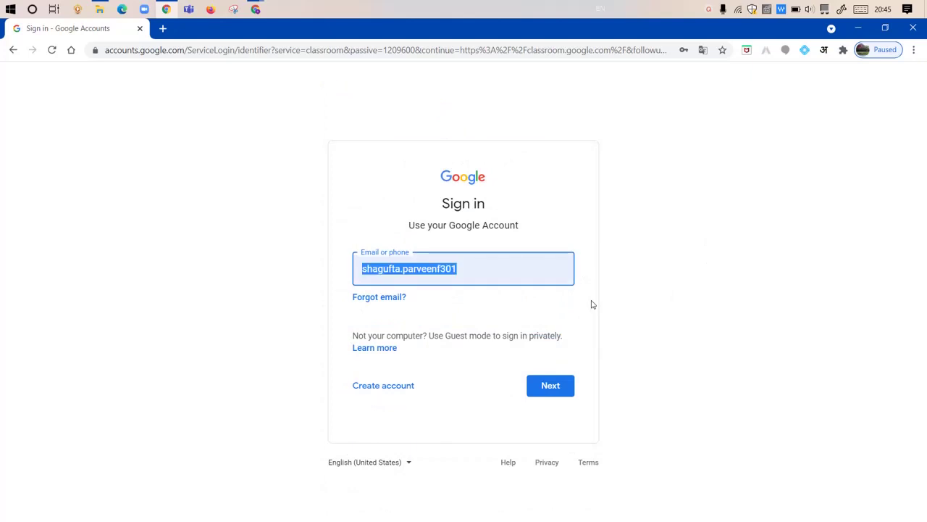
{"action": "key", "text": "BackSpace"}
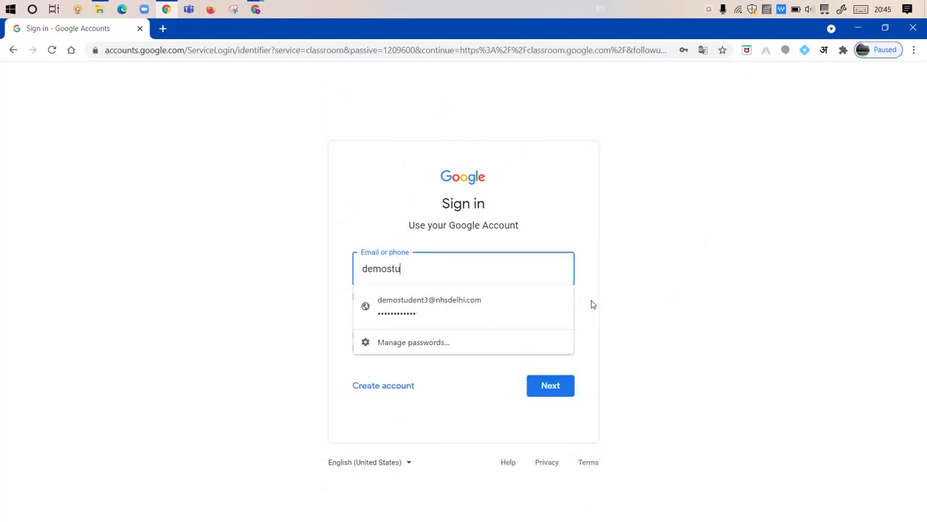
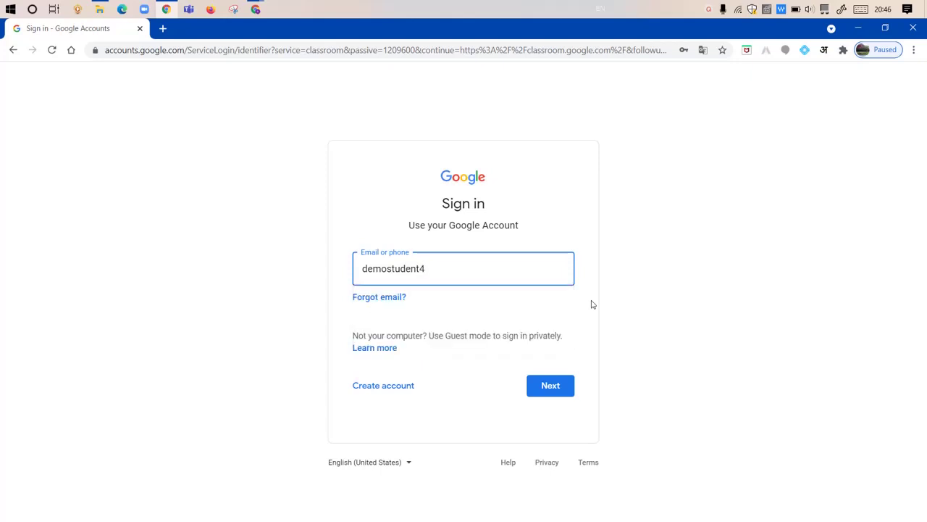
{"action": "key", "text": "Return"}
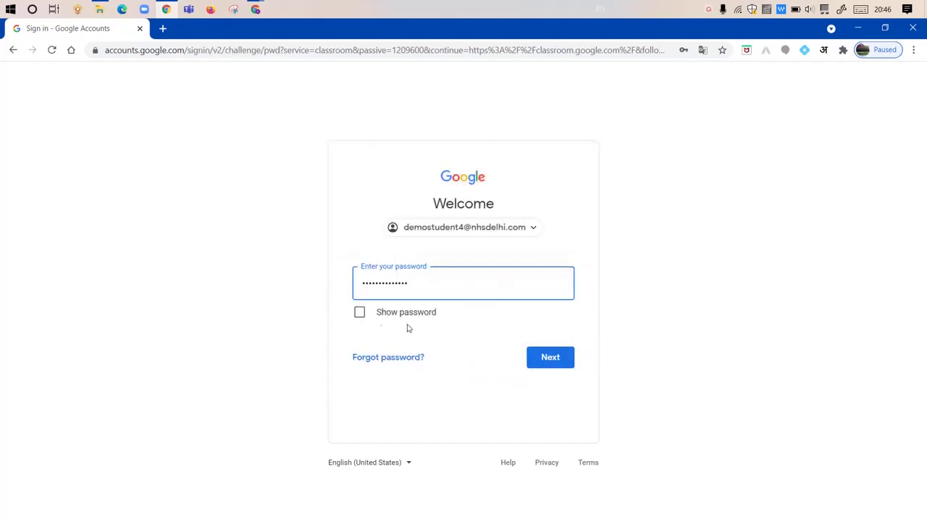
Step: Enter the demo student account's password to complete the sign-in
{"action": "left_click_drag", "start_coordinate": [419, 282], "coordinate": [341, 289]}
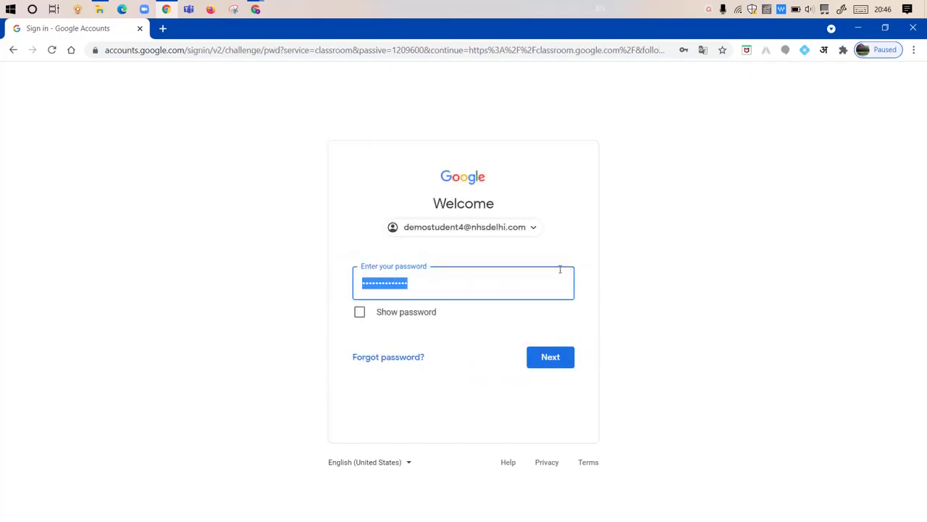
{"action": "type", "text": "••••"}
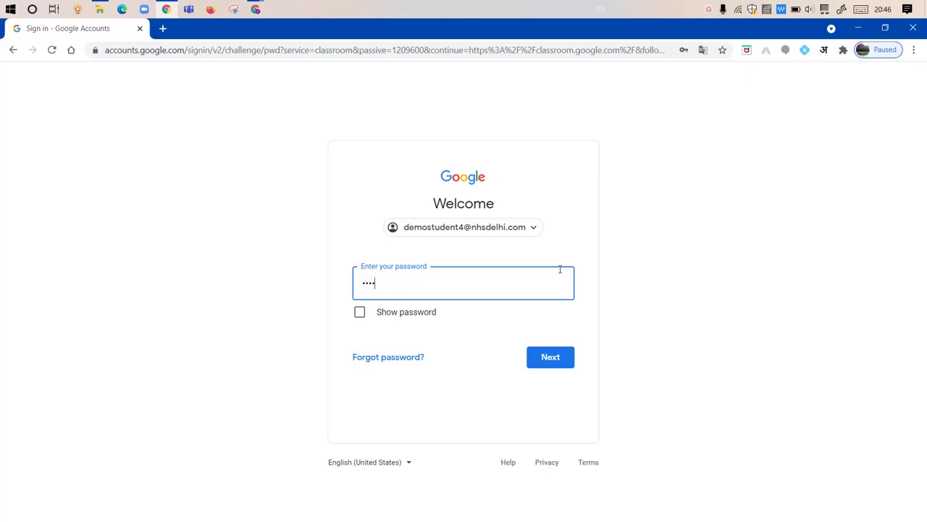
{"action": "type", "text": "•••••"}
{"action": "left_click", "coordinate": [547, 357]}
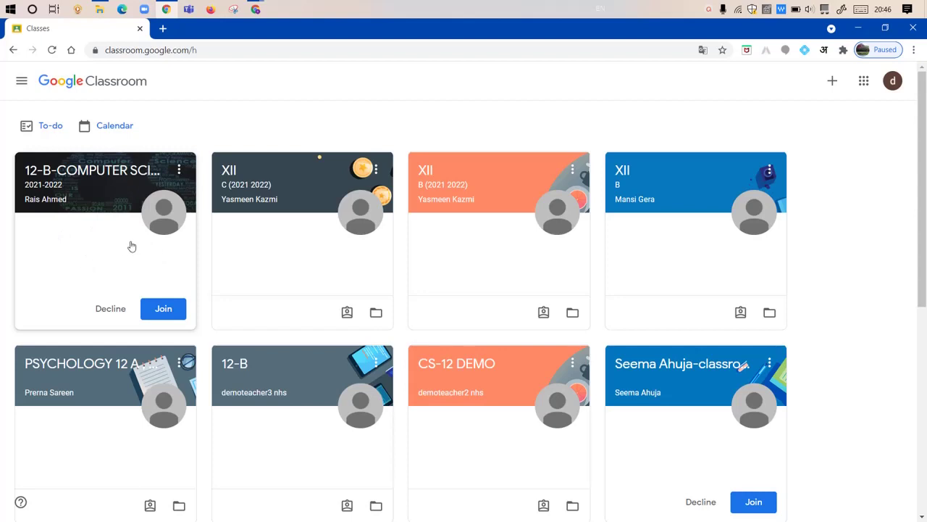
Step: Join the 12-B-COMPUTER SCIENCE (2021-22) class as the demo student and view its Stream
{"action": "left_click", "coordinate": [162, 310]}
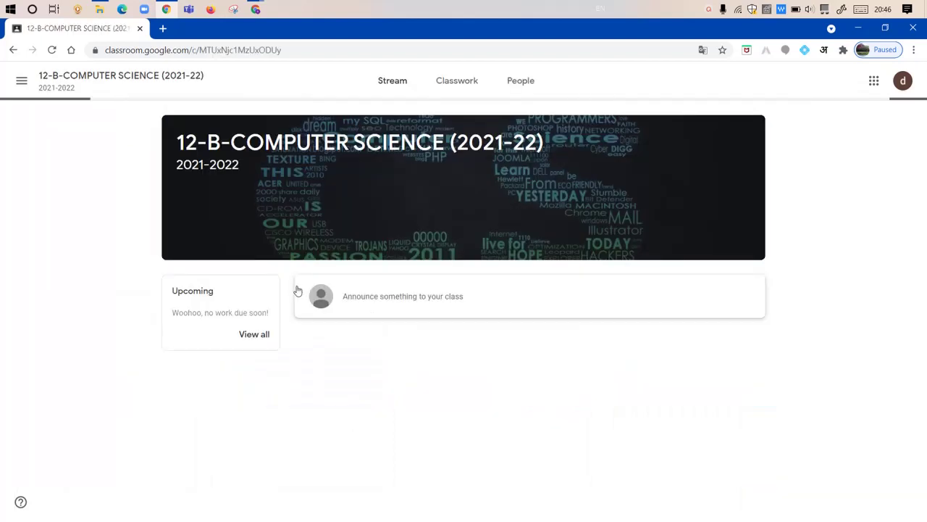
Step: Back in the teacher's window, check that People now lists 14 students
{"action": "mouse_move", "coordinate": [255, 12]}
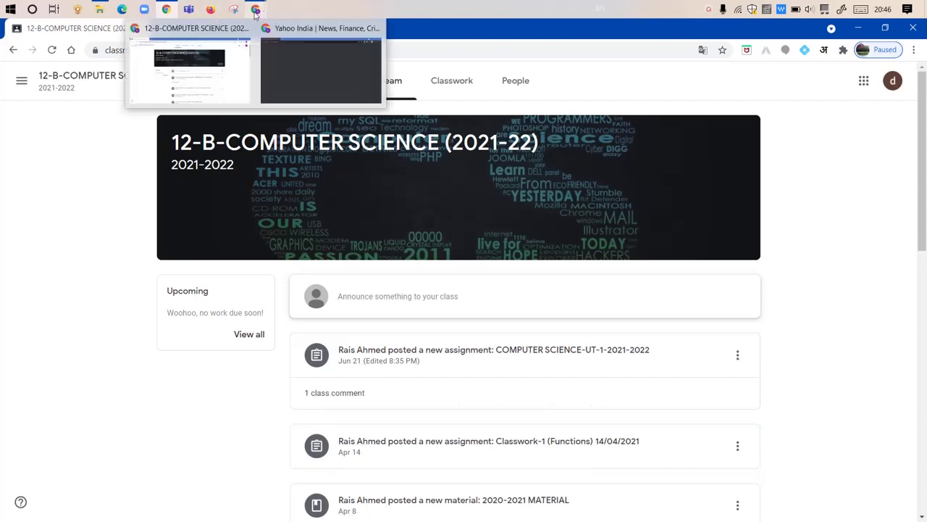
{"action": "left_click", "coordinate": [187, 29]}
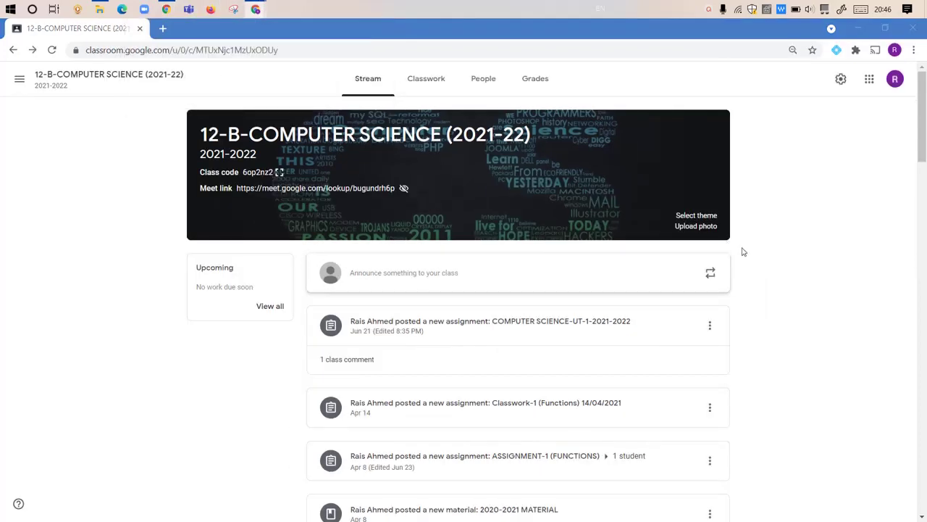
{"action": "left_click", "coordinate": [474, 79]}
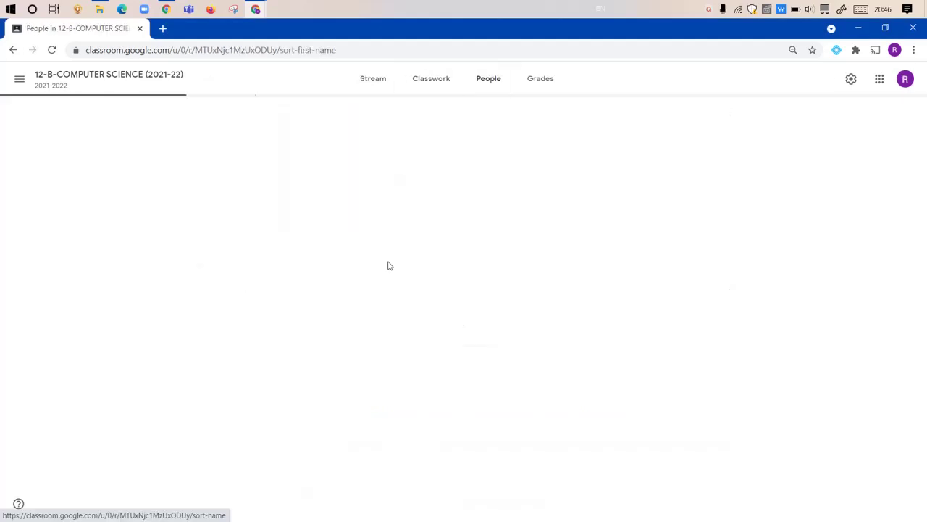
{"action": "scroll", "coordinate": [388, 265], "scroll_direction": "down", "scroll_amount": 2}
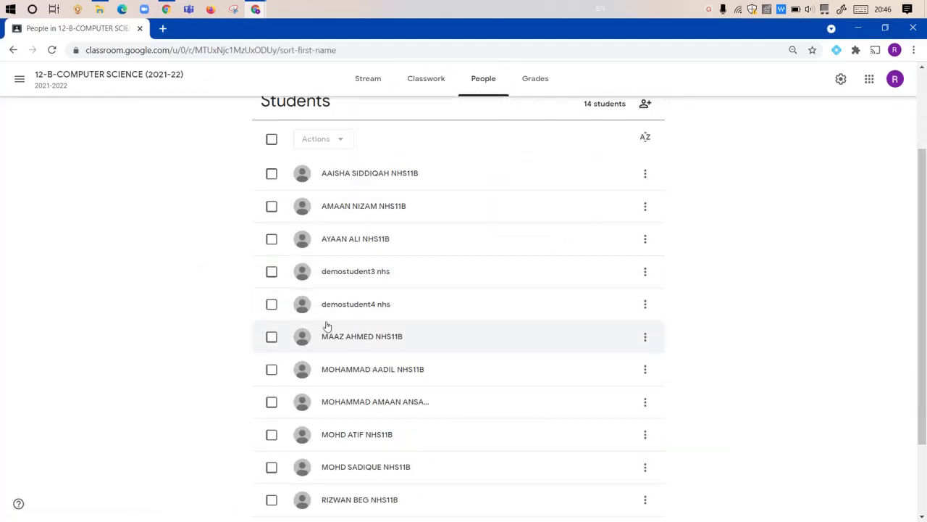
Step: Select and then clear the demo student's roster checkbox, and show Classwork
{"action": "left_click", "coordinate": [275, 306]}
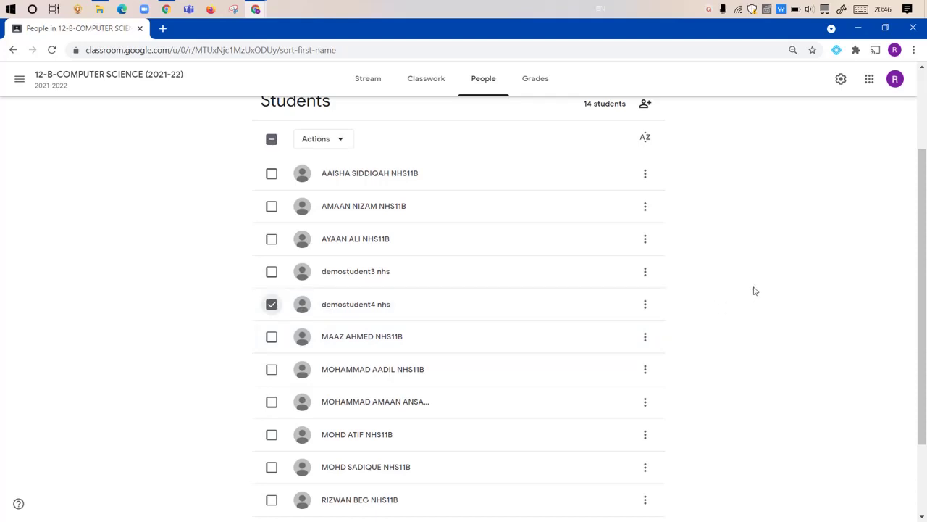
{"action": "left_click", "coordinate": [274, 305]}
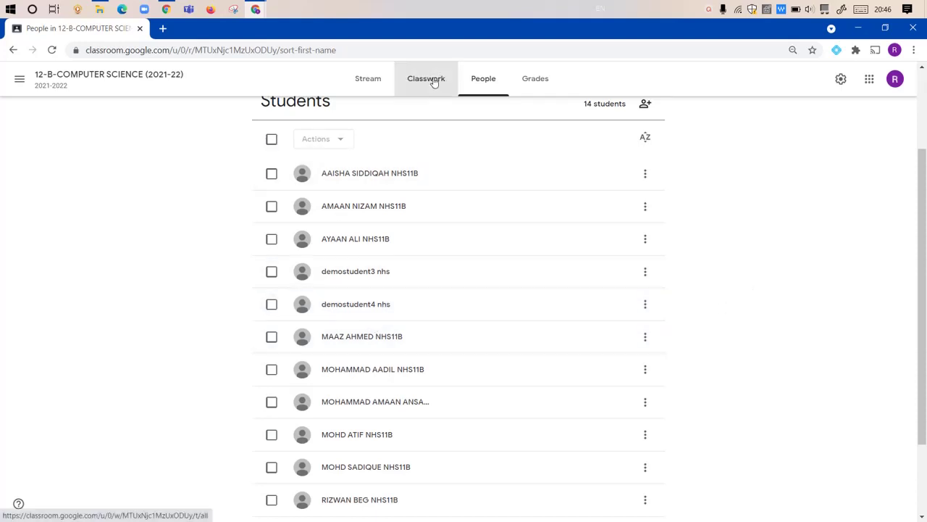
{"action": "left_click", "coordinate": [431, 84]}
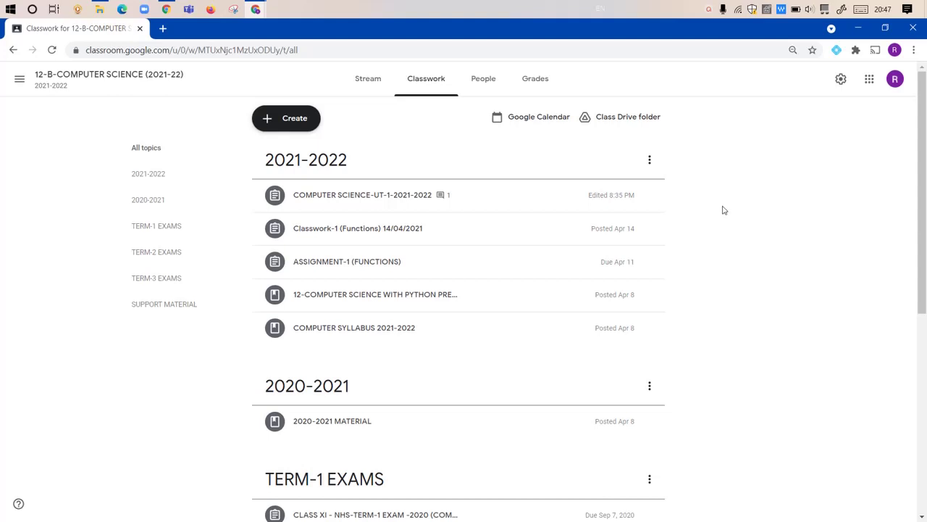
Step: Review COMPUTER SCIENCE-UT-1-2021-2022 submissions (11 turned in, 3 assigned) and return to Classwork
{"action": "left_click", "coordinate": [447, 200]}
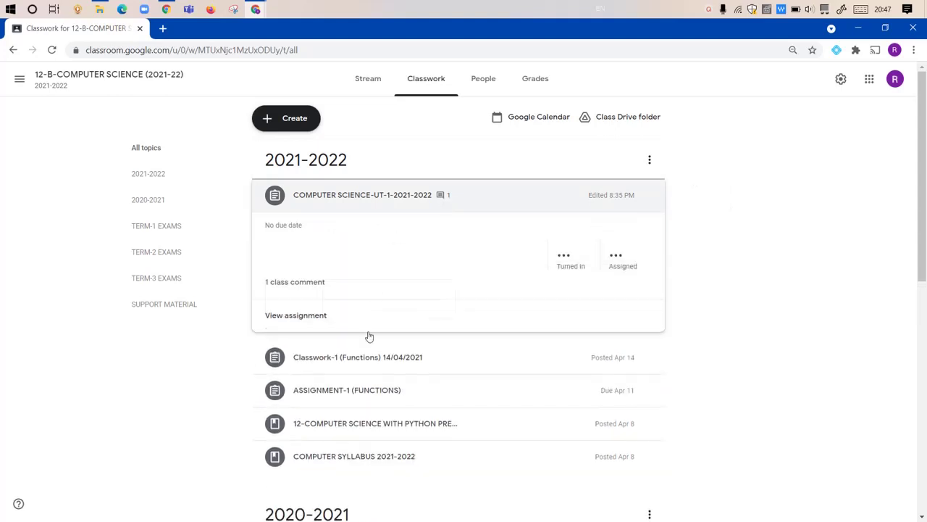
{"action": "left_click", "coordinate": [294, 363]}
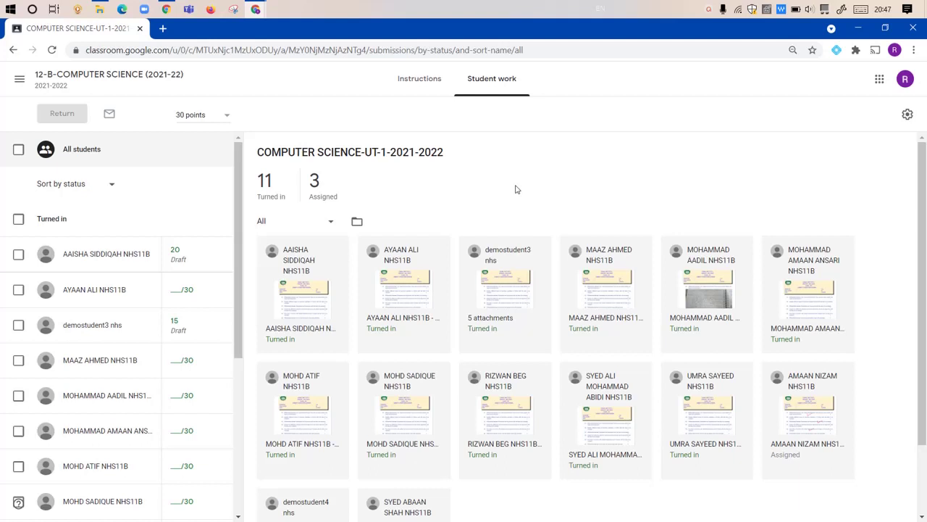
{"action": "left_click", "coordinate": [129, 79]}
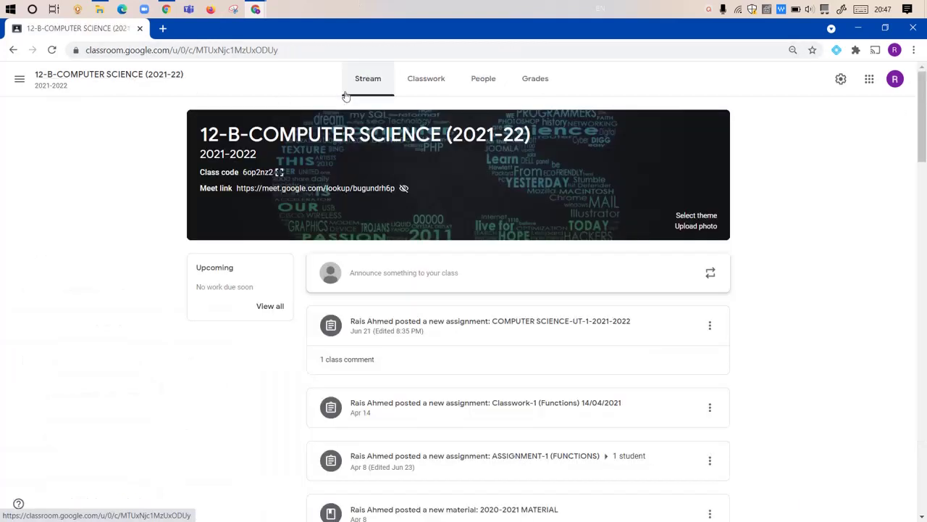
{"action": "left_click", "coordinate": [429, 88]}
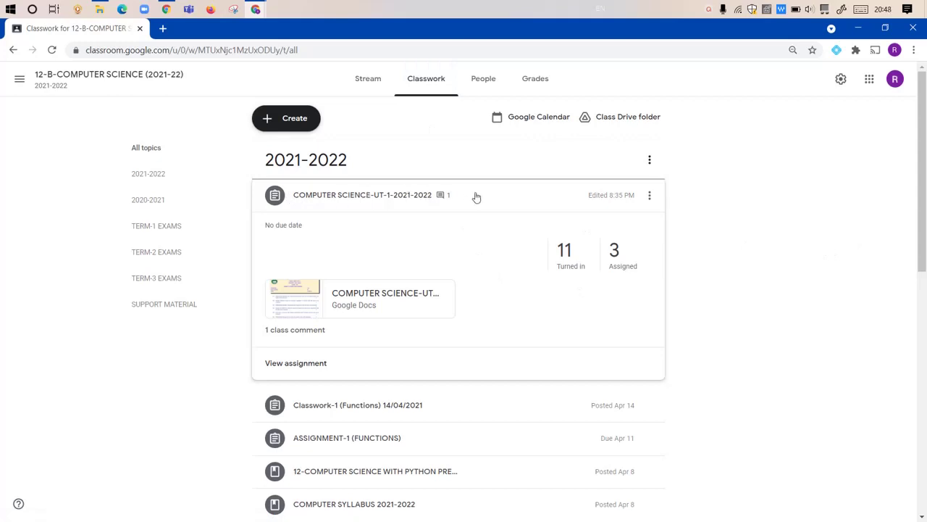
Step: Change the UT-1 assignment's recipients from All students to only the demo student
{"action": "left_click", "coordinate": [650, 196]}
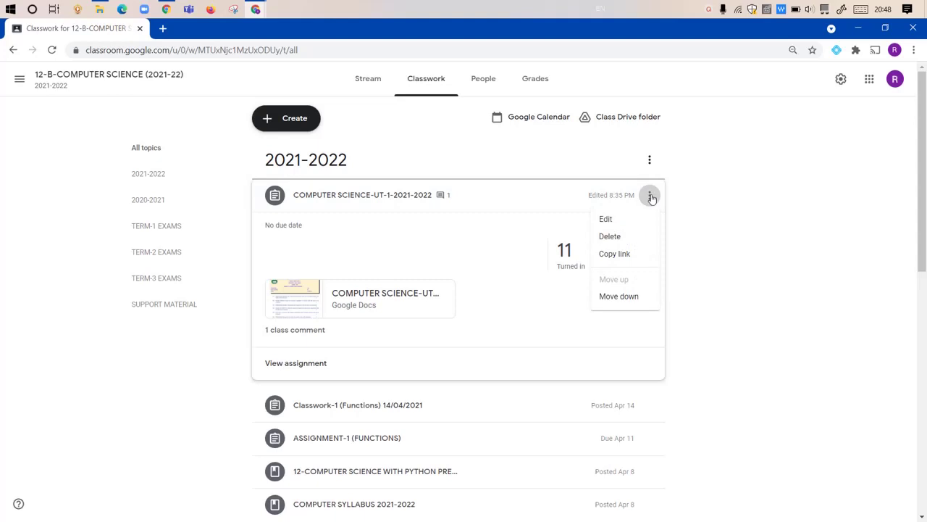
{"action": "left_click", "coordinate": [615, 221]}
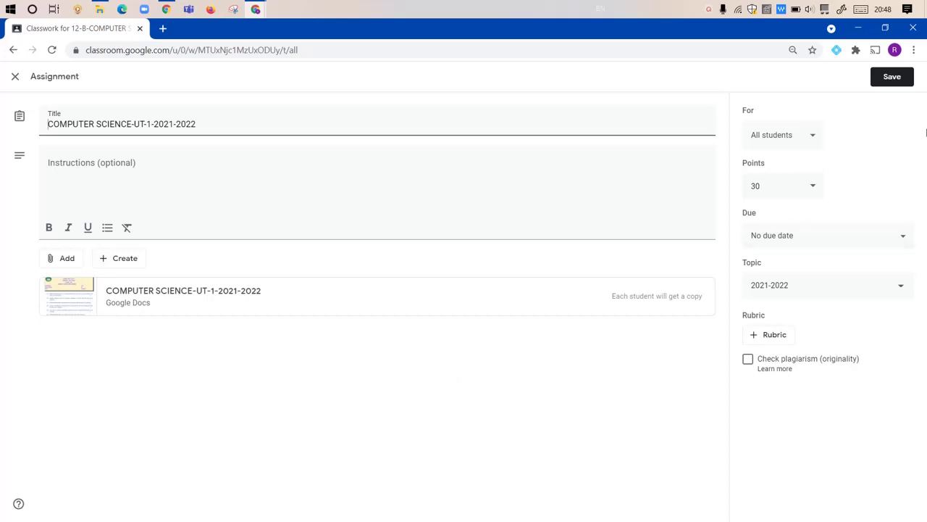
{"action": "left_click", "coordinate": [813, 142]}
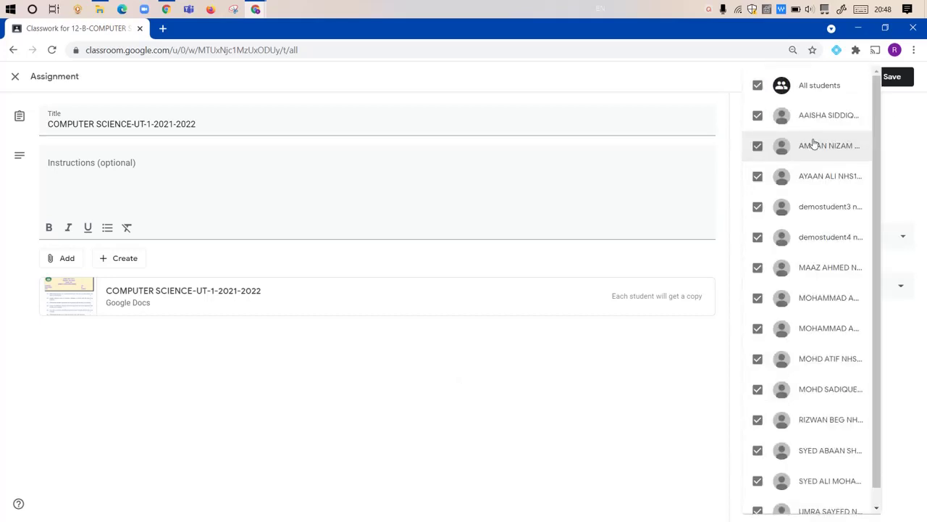
{"action": "left_click", "coordinate": [758, 86]}
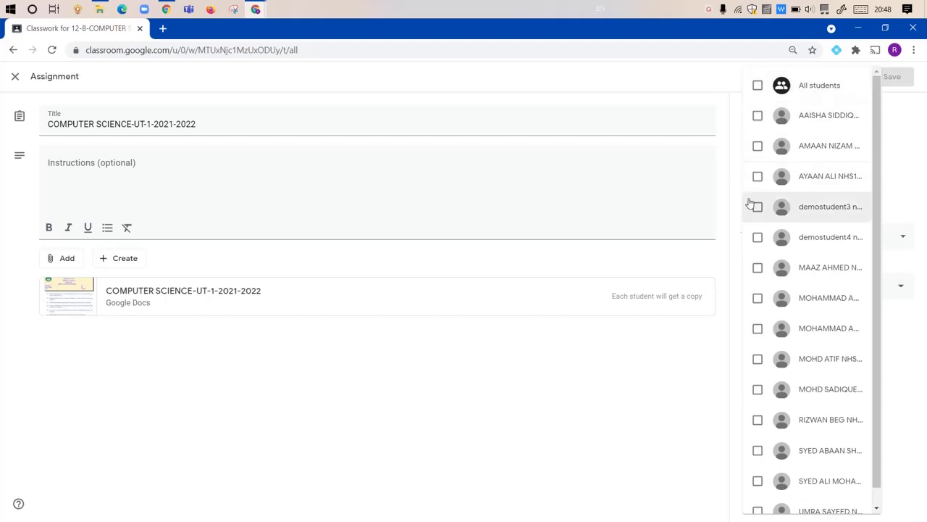
{"action": "left_click", "coordinate": [758, 239]}
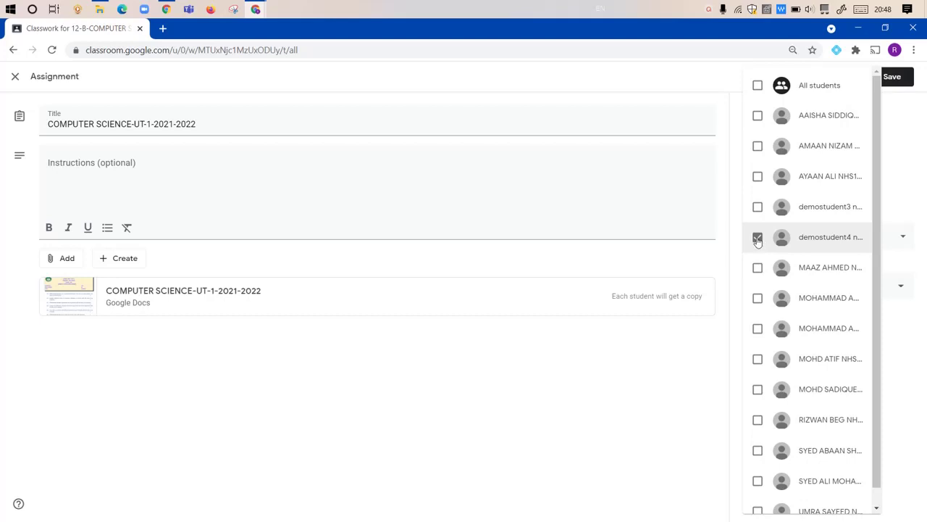
{"action": "left_click", "coordinate": [902, 148]}
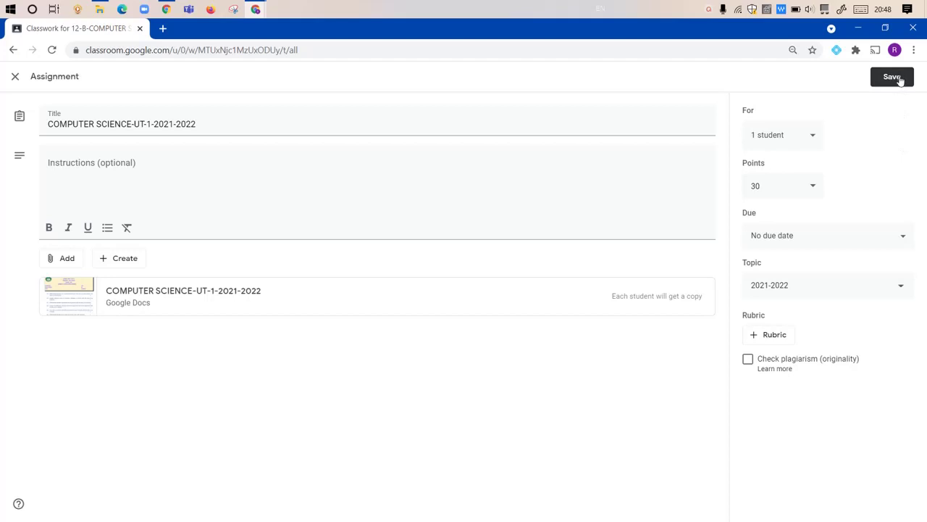
{"action": "left_click", "coordinate": [899, 77]}
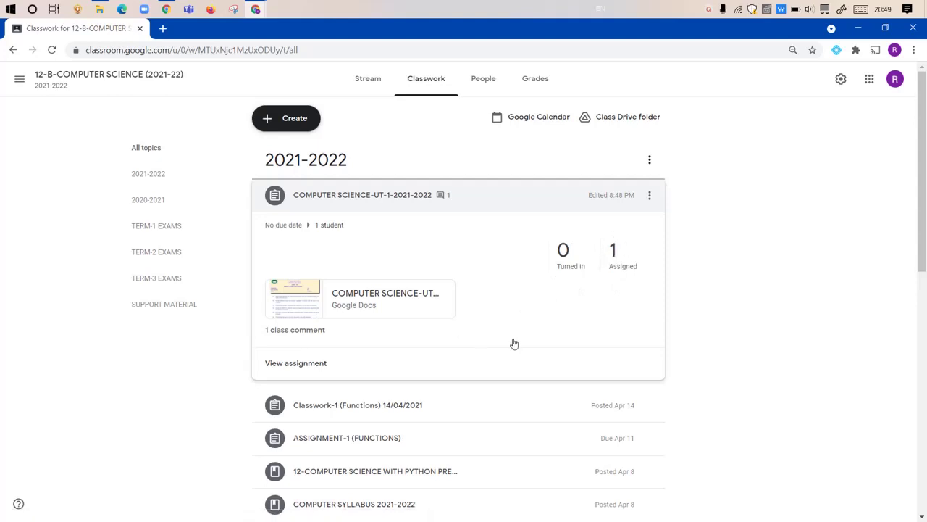
Step: View the UT-1 student work, now showing 1 student with 0 turned in and 1 assigned
{"action": "left_click", "coordinate": [301, 368]}
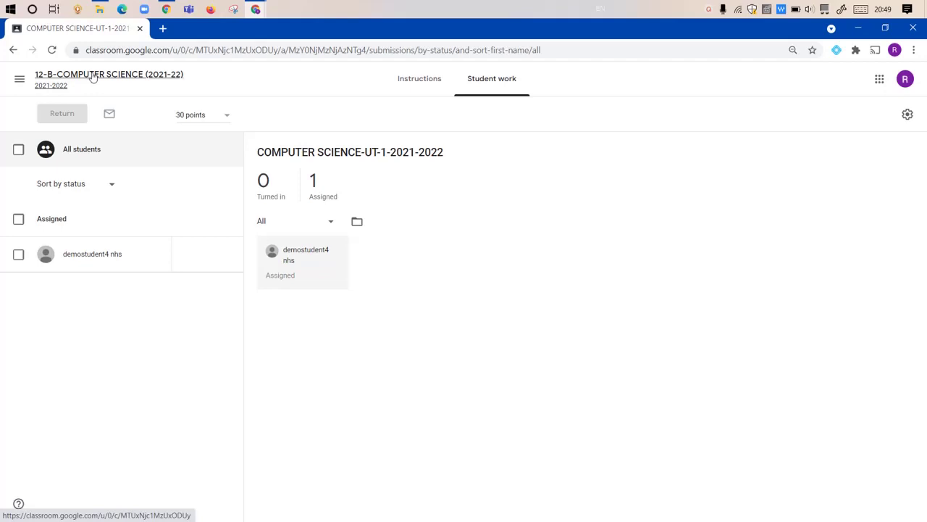
Step: Edit the UT-1 assignment to add a second student as a recipient and save
{"action": "left_click", "coordinate": [95, 75]}
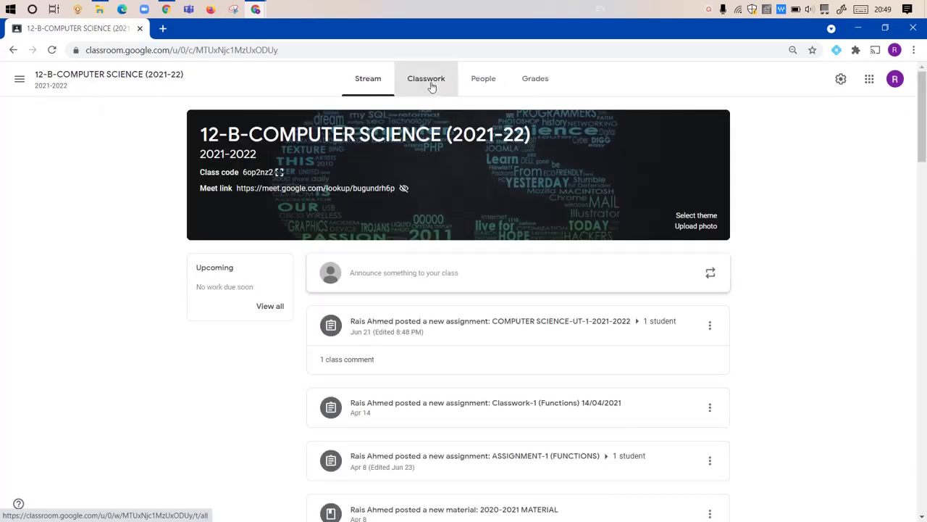
{"action": "left_click", "coordinate": [433, 86]}
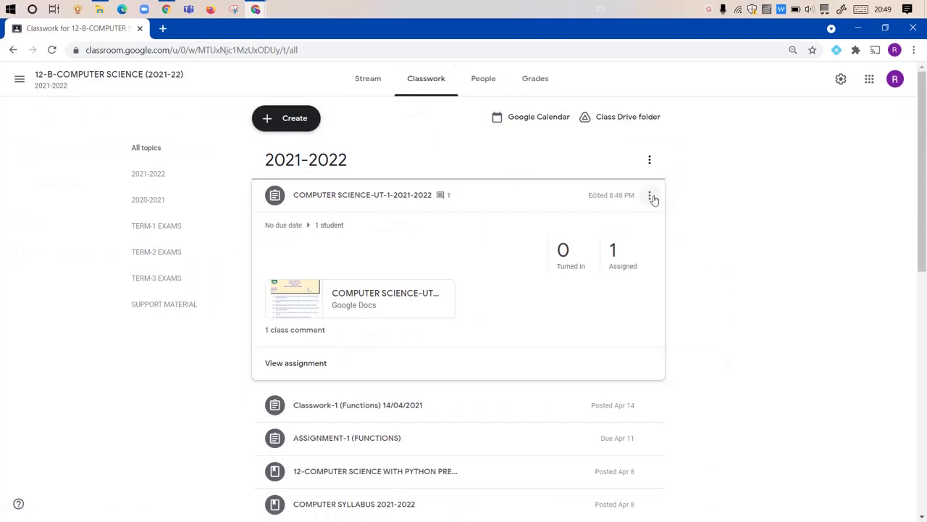
{"action": "left_click", "coordinate": [649, 195]}
{"action": "left_click", "coordinate": [607, 223]}
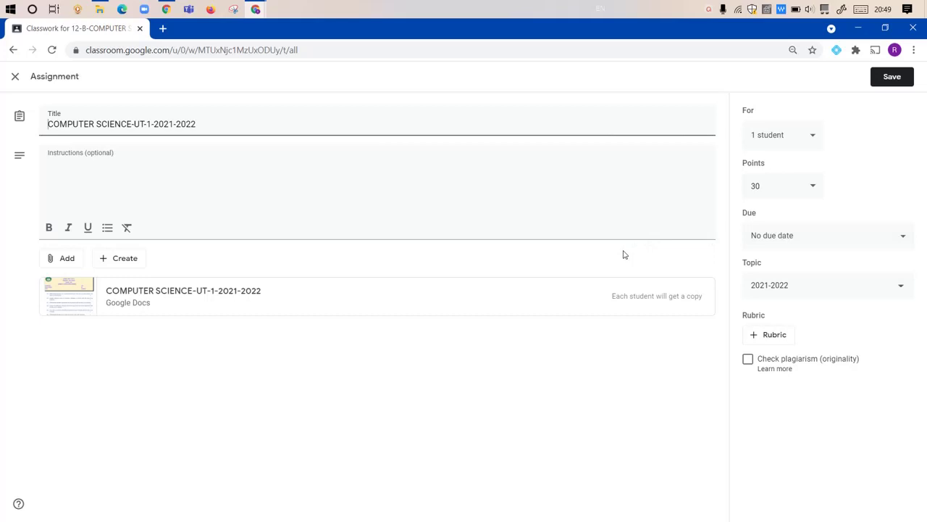
{"action": "left_click", "coordinate": [813, 136]}
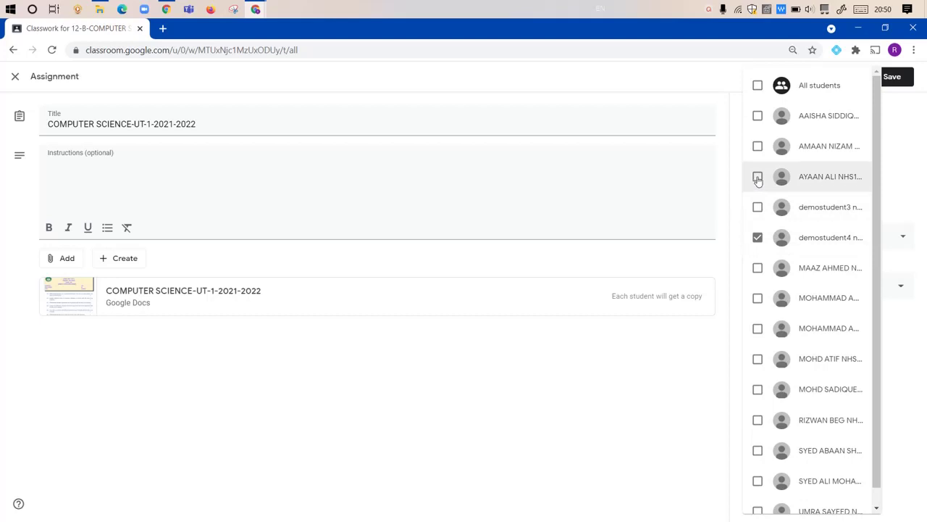
{"action": "left_click", "coordinate": [757, 178]}
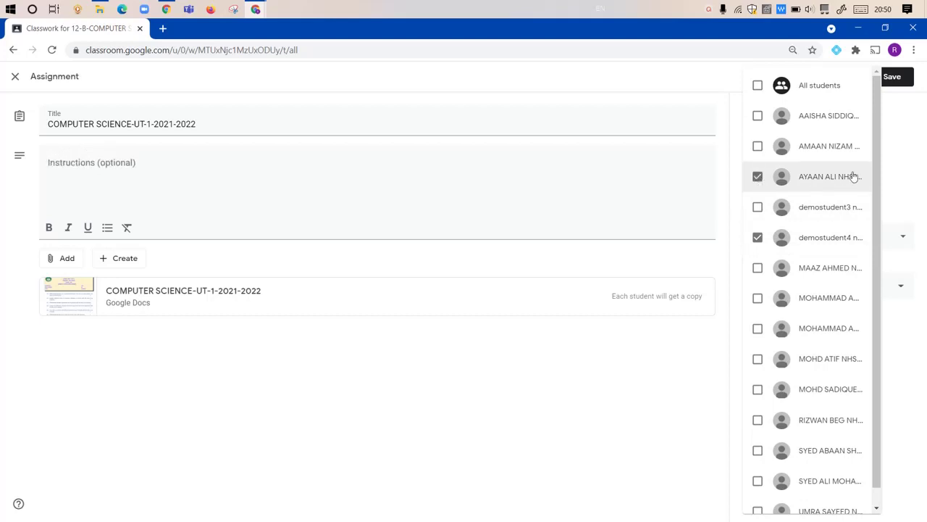
{"action": "left_click", "coordinate": [897, 138]}
{"action": "left_click", "coordinate": [890, 77]}
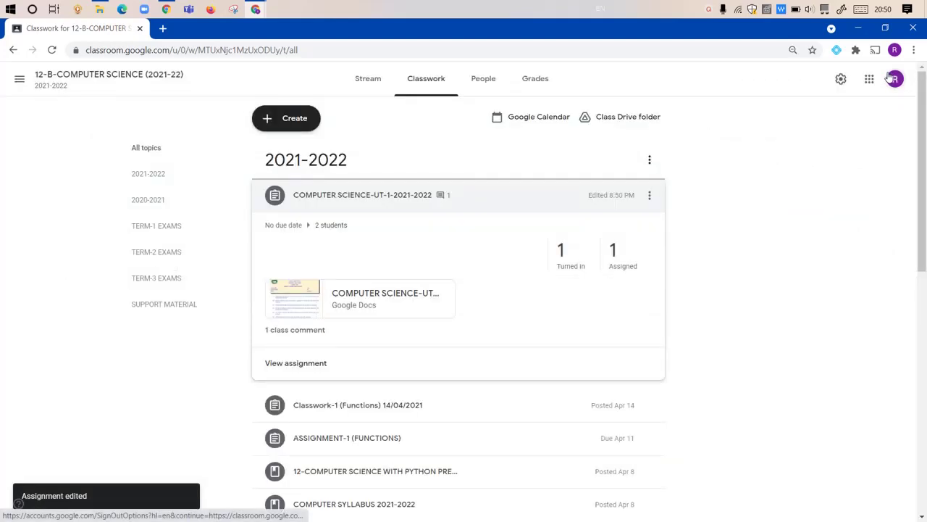
Step: Open the turned-in student's UT-1 answer document in the grading view, graded out of 30
{"action": "left_click", "coordinate": [297, 363]}
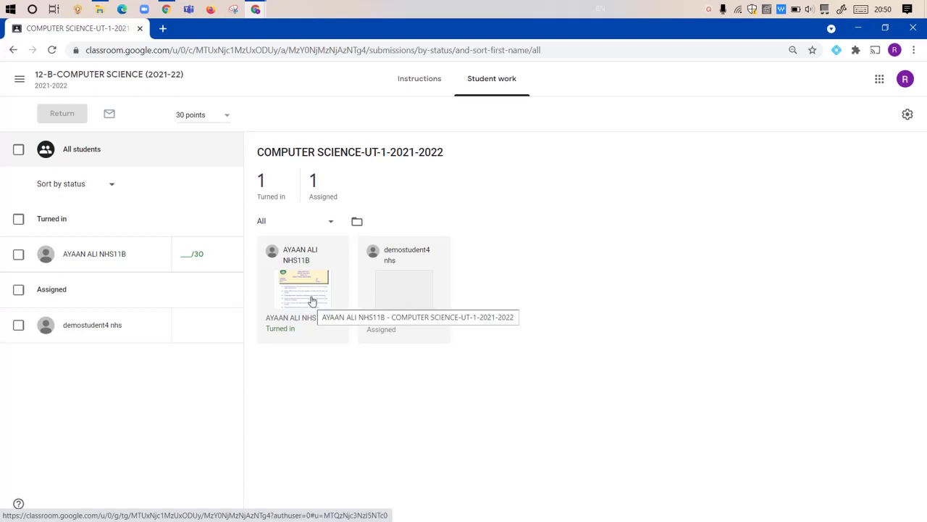
{"action": "left_click", "coordinate": [307, 291]}
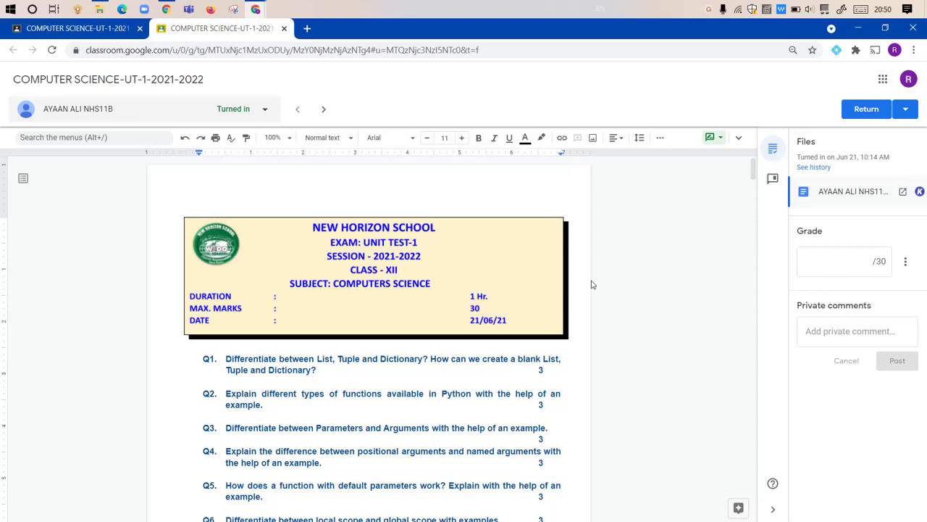
Step: Scroll down to the handwritten Ans 1 answer on lists, tuples and dictionaries and select its image
{"action": "scroll", "coordinate": [591, 285], "scroll_direction": "down", "scroll_amount": 10}
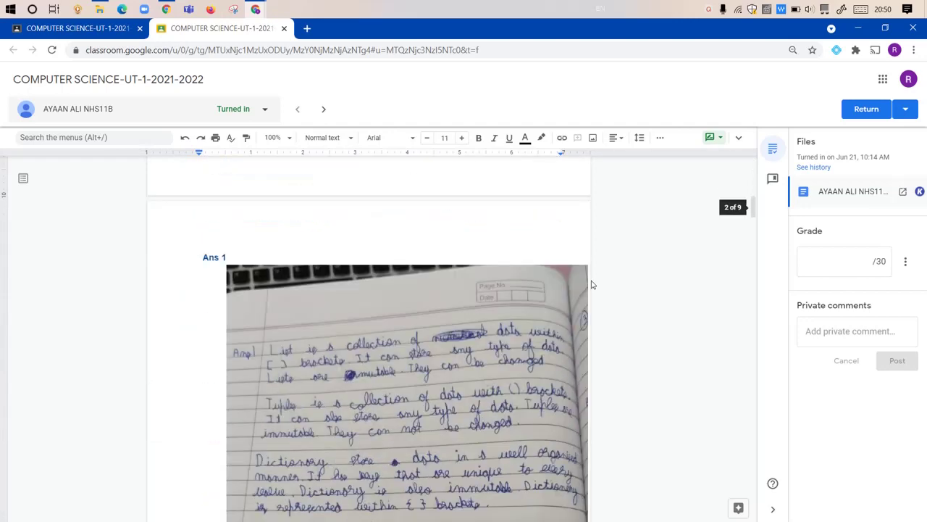
{"action": "scroll", "coordinate": [591, 285], "scroll_direction": "down", "scroll_amount": 2}
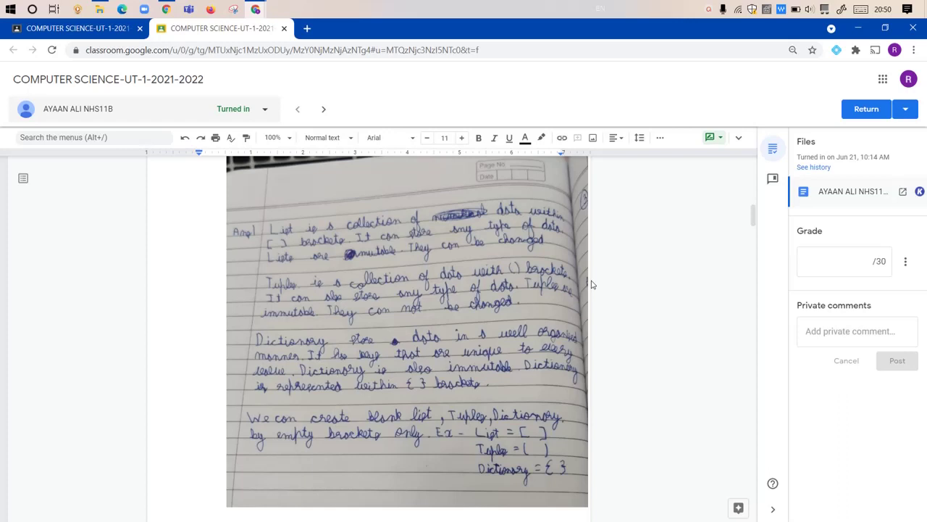
{"action": "left_click", "coordinate": [329, 280]}
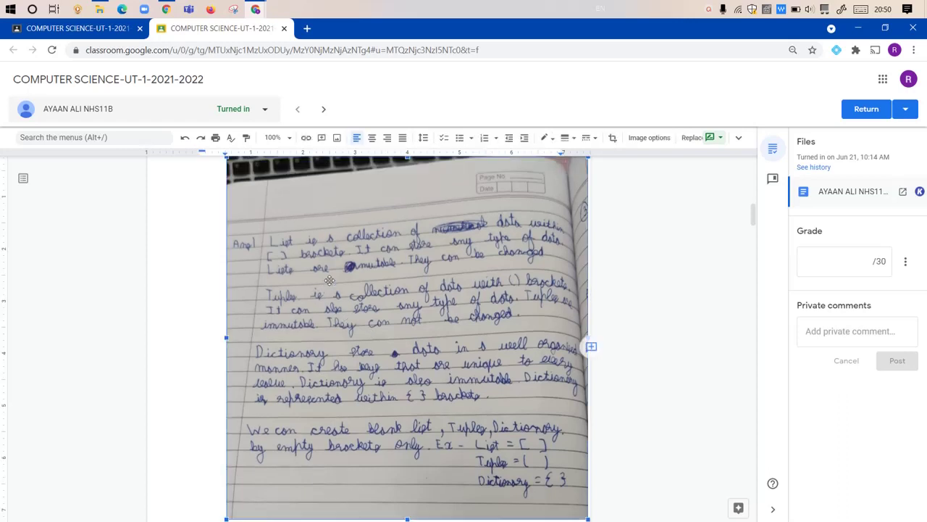
{"action": "scroll", "coordinate": [329, 283], "scroll_direction": "down", "scroll_amount": 1}
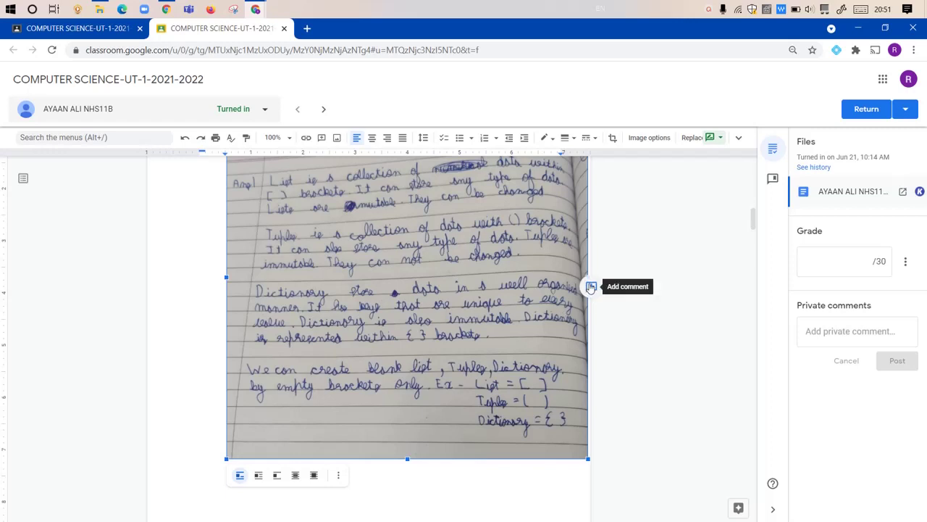
Step: Post a comment on the Ans 1 image reading '3' and 'the explanation is not enough', with the mark corrected from 5
{"action": "left_click", "coordinate": [591, 287]}
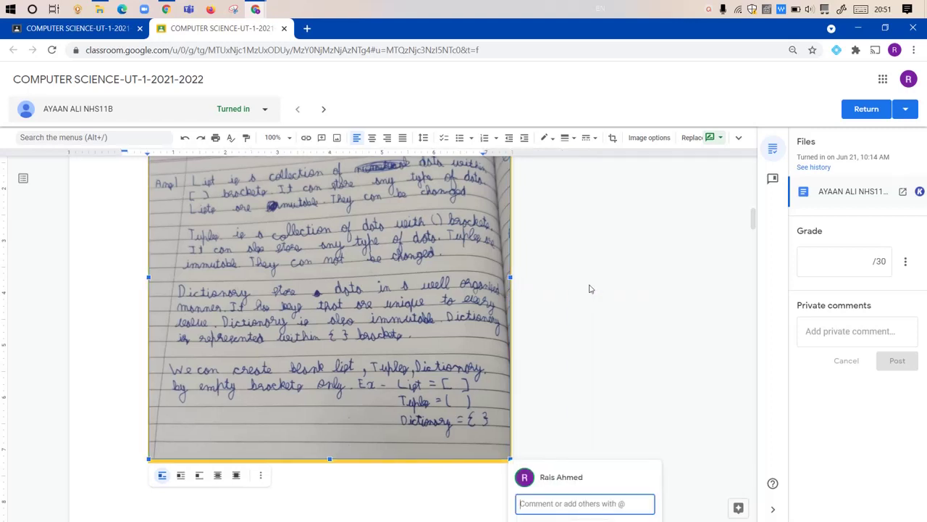
{"action": "type", "text": "5"}
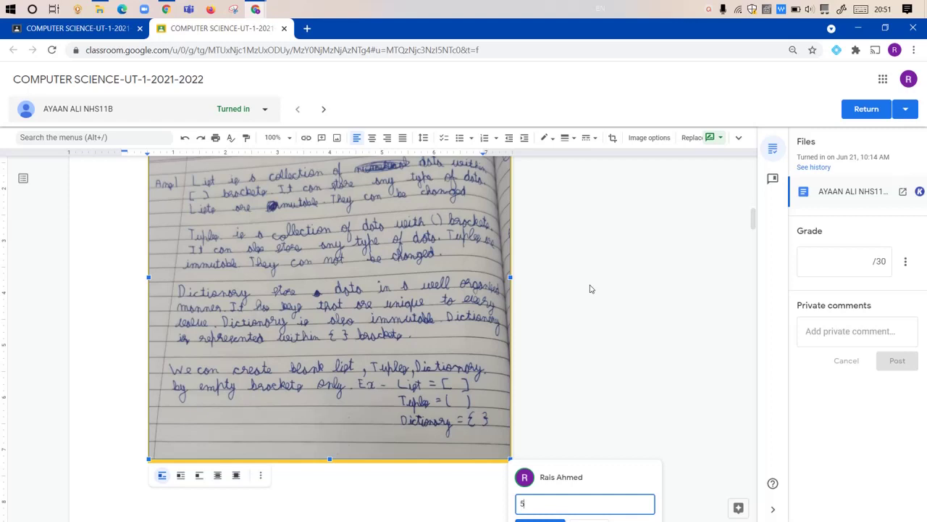
{"action": "key", "text": "Return"}
{"action": "type", "text": "the explanation"}
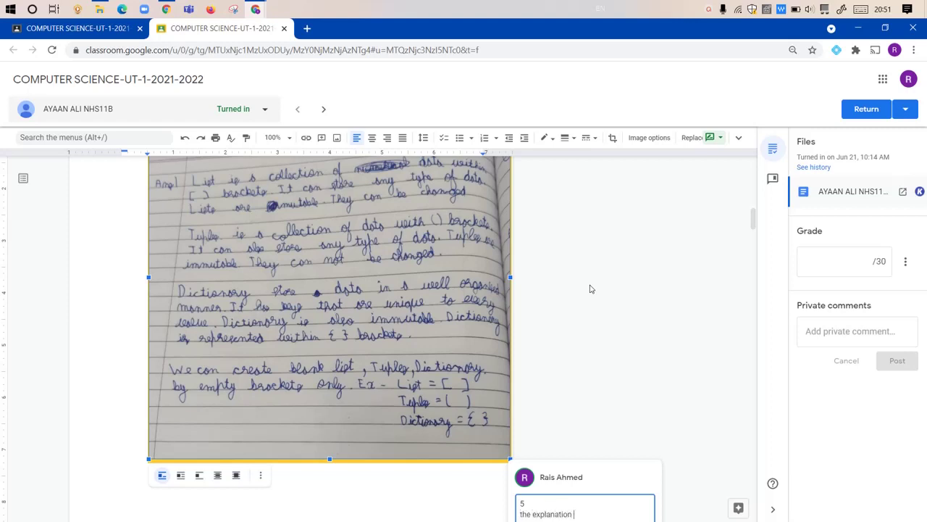
{"action": "type", "text": " is not enough"}
{"action": "left_click", "coordinate": [551, 496]}
{"action": "key", "text": "BackSpace"}
{"action": "key", "text": "Delete"}
{"action": "type", "text": "3"}
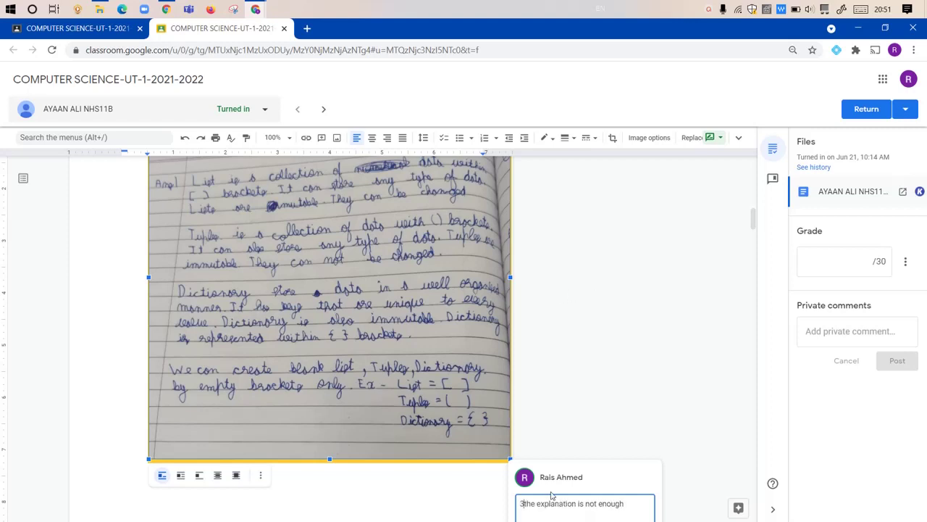
{"action": "key", "text": "Return"}
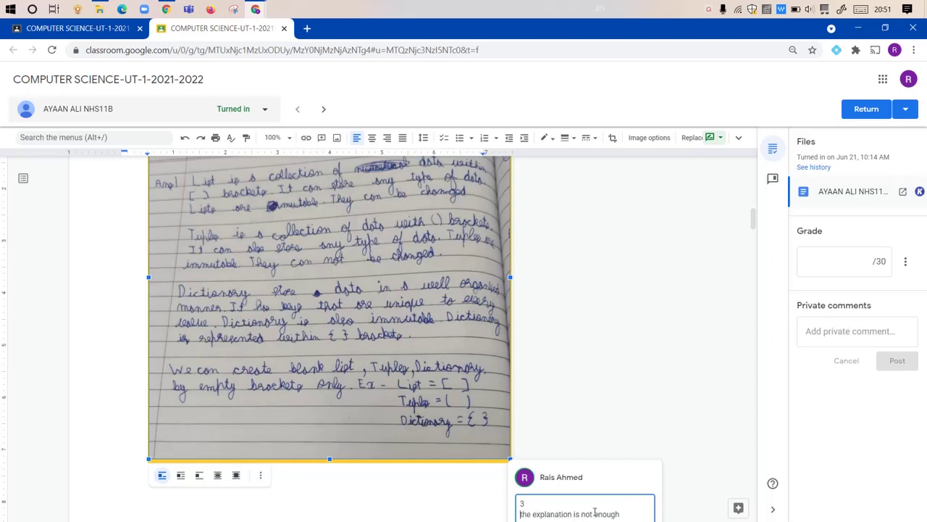
{"action": "scroll", "coordinate": [693, 408], "scroll_direction": "down", "scroll_amount": 1}
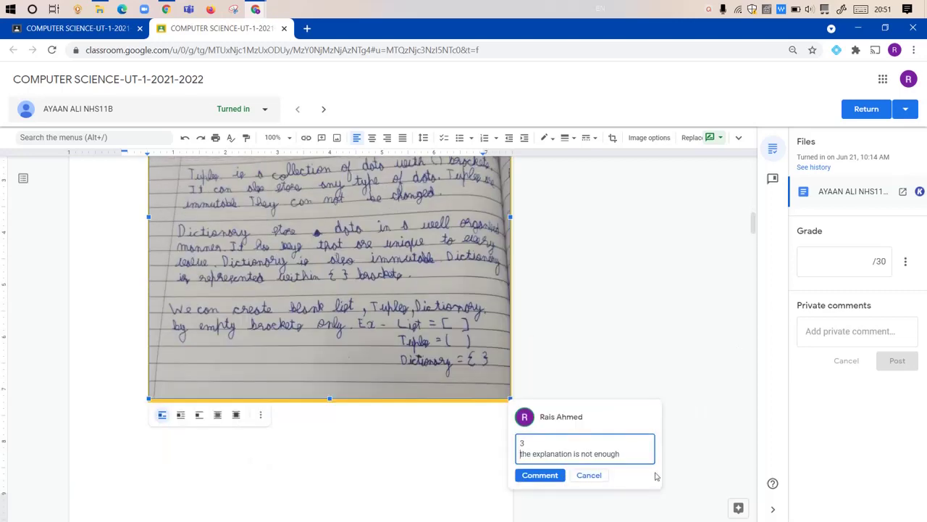
{"action": "left_click", "coordinate": [548, 476]}
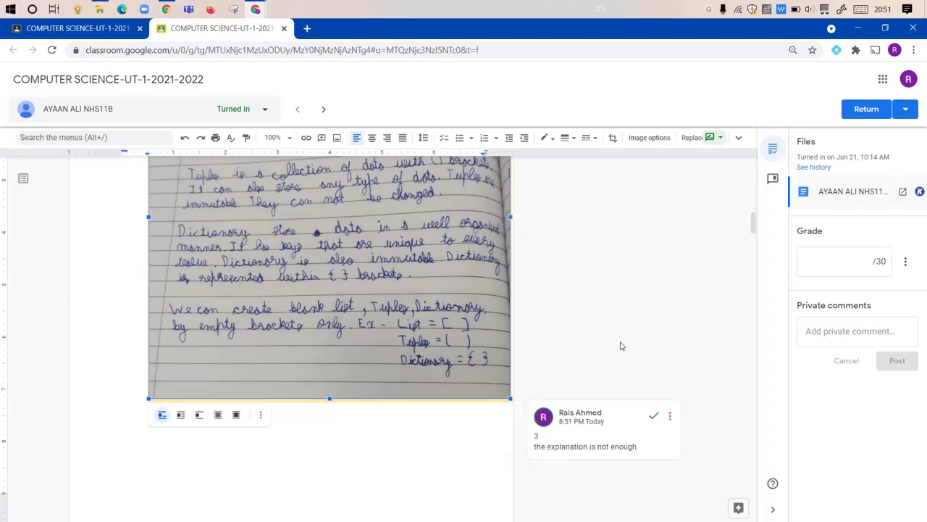
{"action": "scroll", "coordinate": [620, 345], "scroll_direction": "down", "scroll_amount": 6}
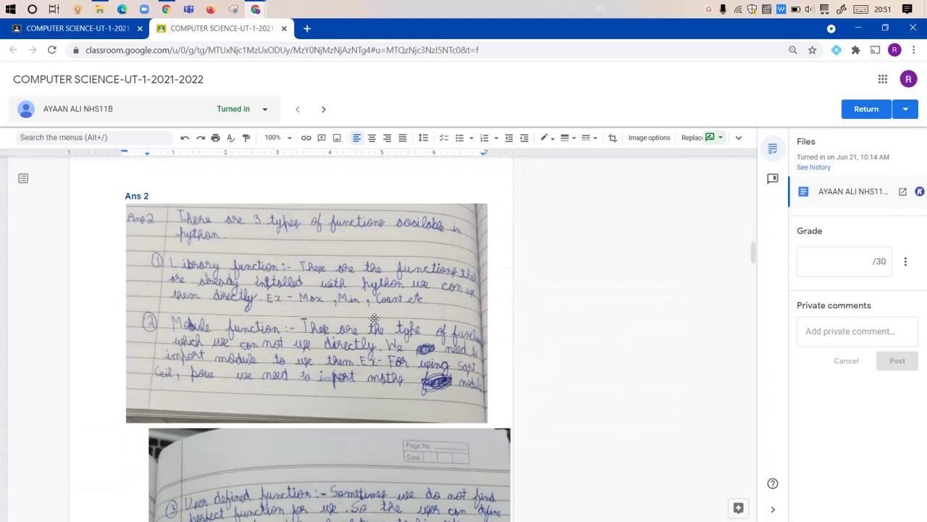
Step: Review the Ans 2 answer images, then enter 16 in the Grade field for 16/30
{"action": "left_click", "coordinate": [374, 318]}
{"action": "left_click", "coordinate": [369, 461]}
{"action": "scroll", "coordinate": [371, 456], "scroll_direction": "down", "scroll_amount": 2}
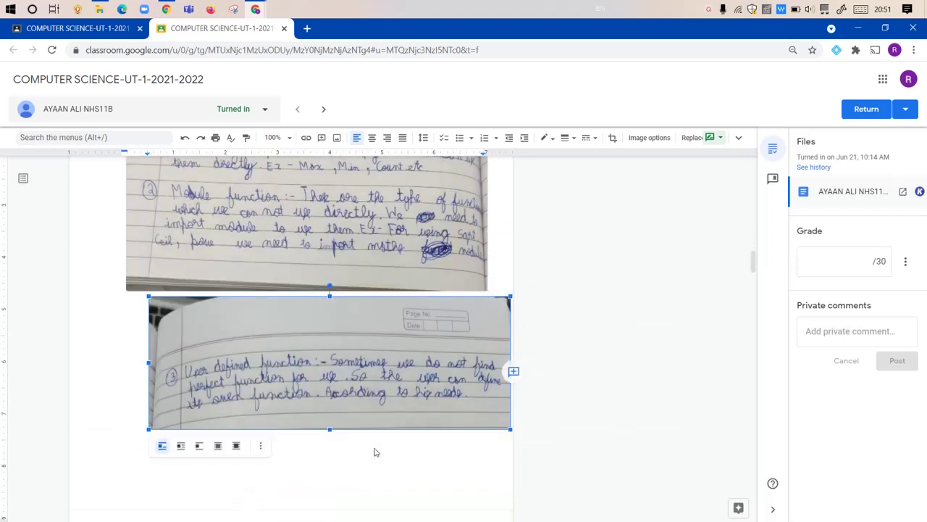
{"action": "scroll", "coordinate": [374, 452], "scroll_direction": "down", "scroll_amount": 2}
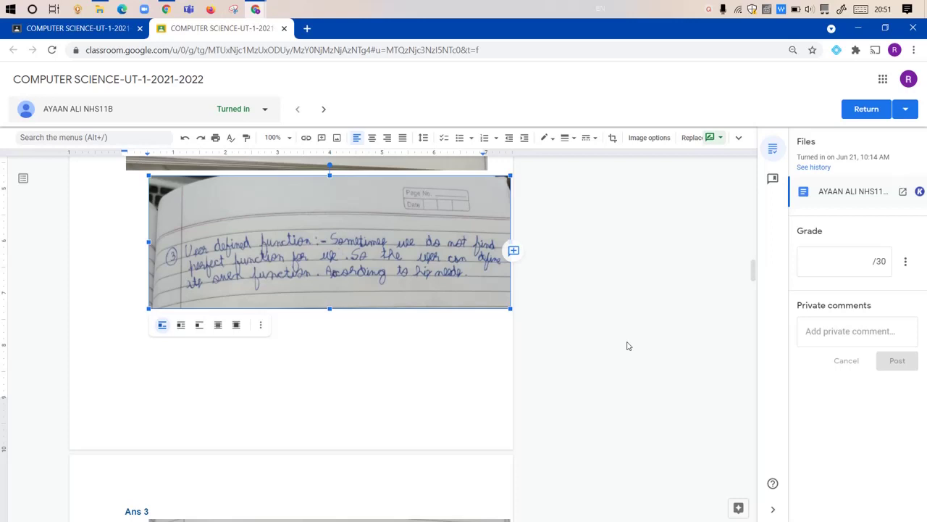
{"action": "scroll", "coordinate": [627, 346], "scroll_direction": "up", "scroll_amount": 3}
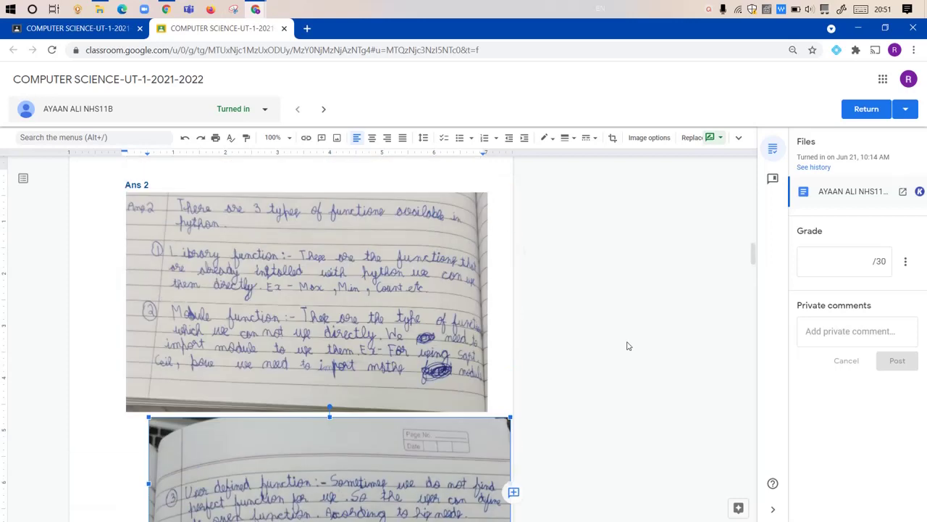
{"action": "left_click", "coordinate": [864, 262]}
{"action": "type", "text": "16"}
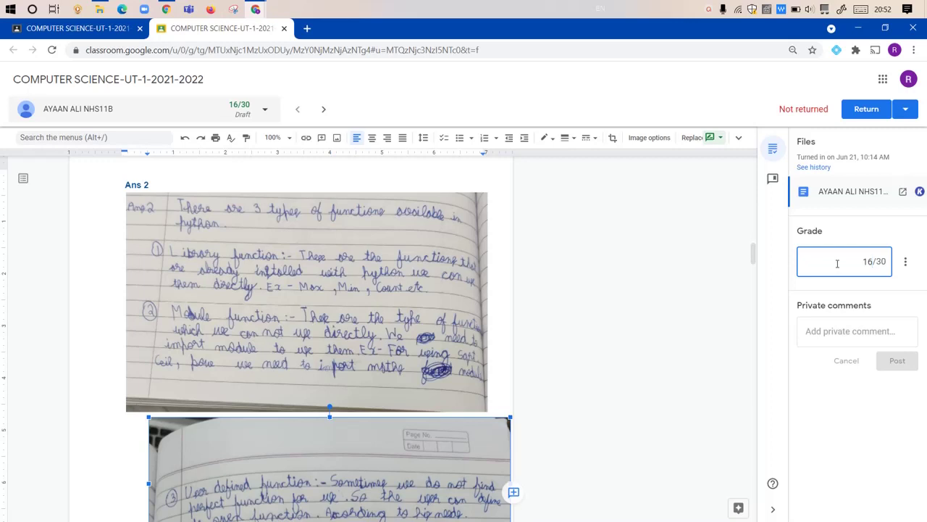
{"action": "left_click", "coordinate": [640, 283]}
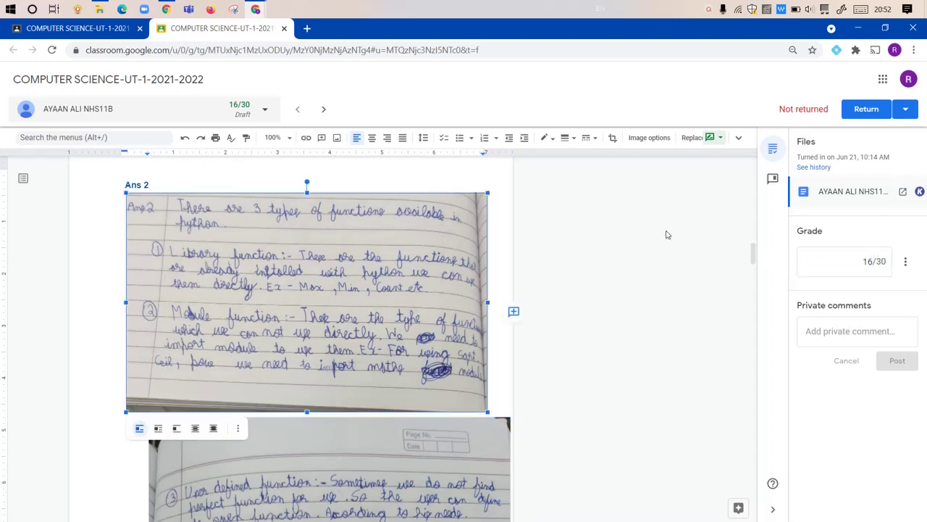
{"action": "scroll", "coordinate": [668, 235], "scroll_direction": "up", "scroll_amount": 15}
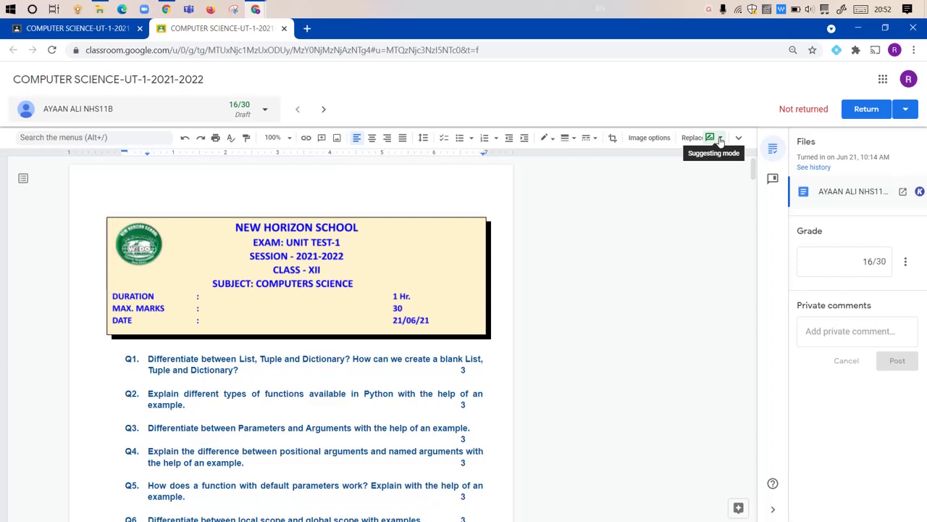
Step: Switch the document to Editing mode and show its title and full menus
{"action": "left_click", "coordinate": [720, 139]}
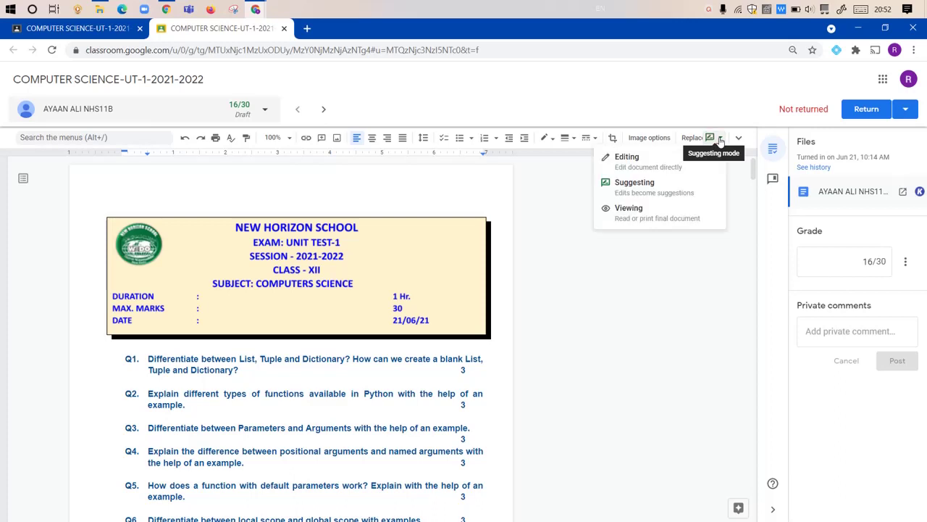
{"action": "left_click", "coordinate": [624, 160]}
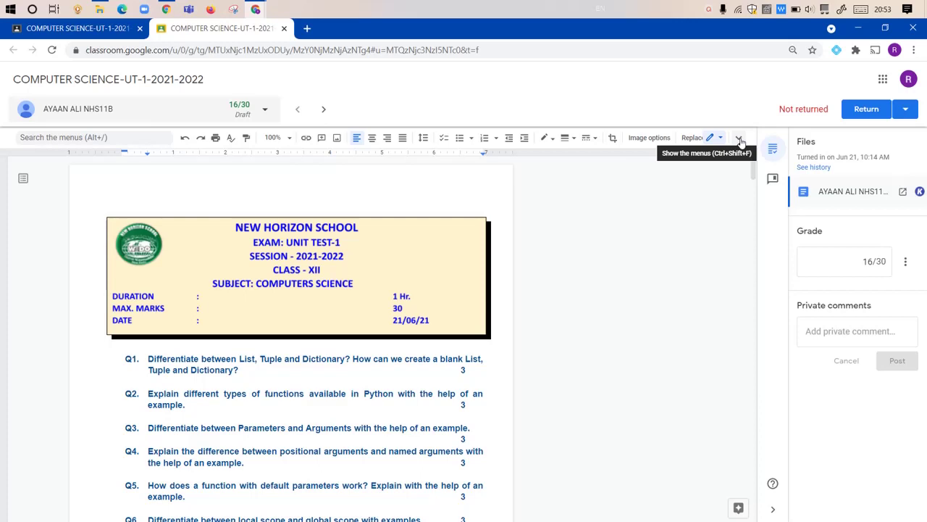
{"action": "left_click", "coordinate": [739, 139]}
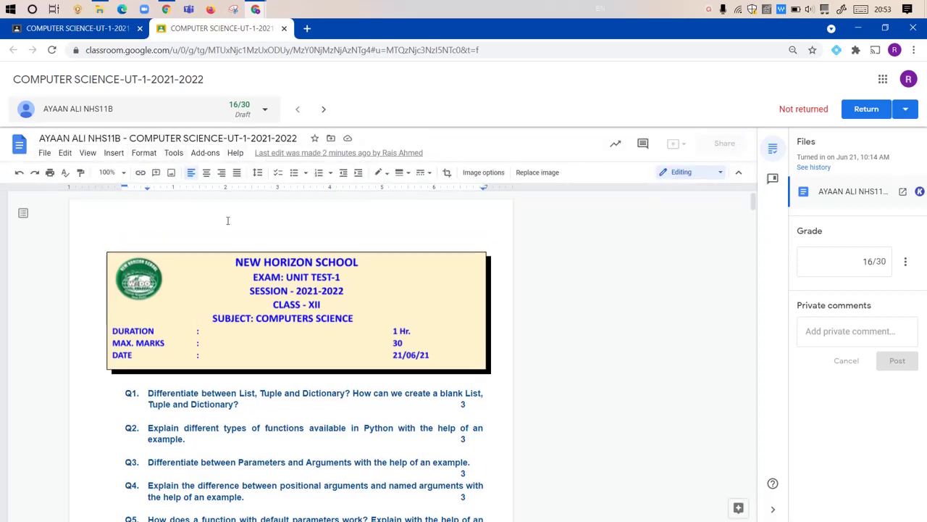
Step: Open a new blank drawing through Insert > Drawing > New
{"action": "left_click", "coordinate": [114, 154]}
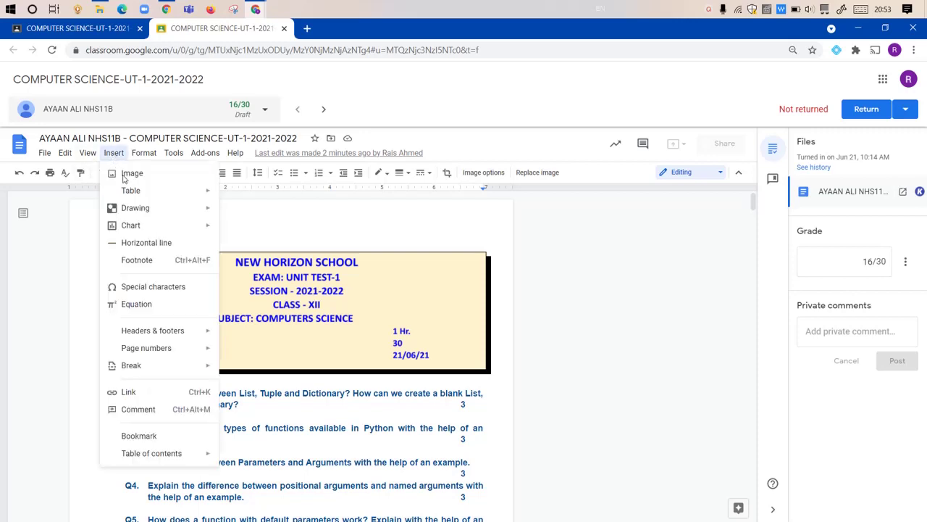
{"action": "mouse_move", "coordinate": [163, 211]}
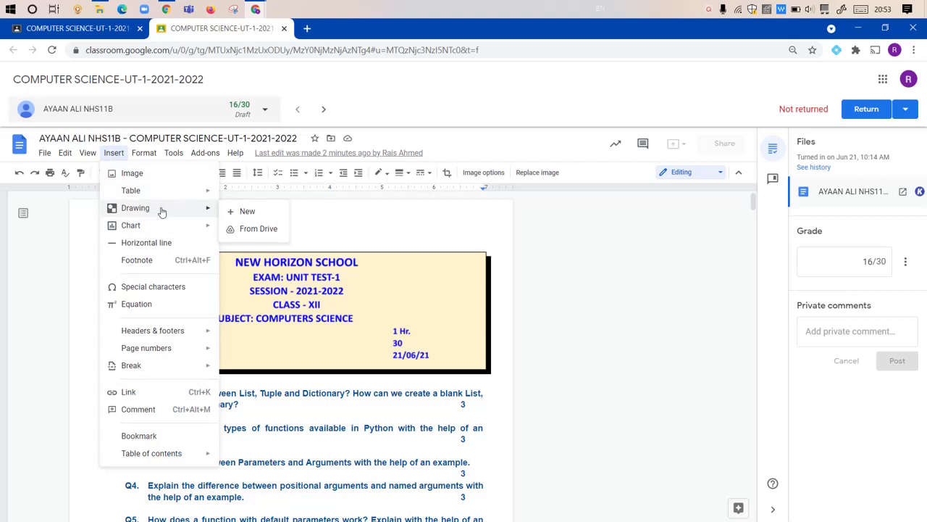
{"action": "left_click", "coordinate": [251, 211]}
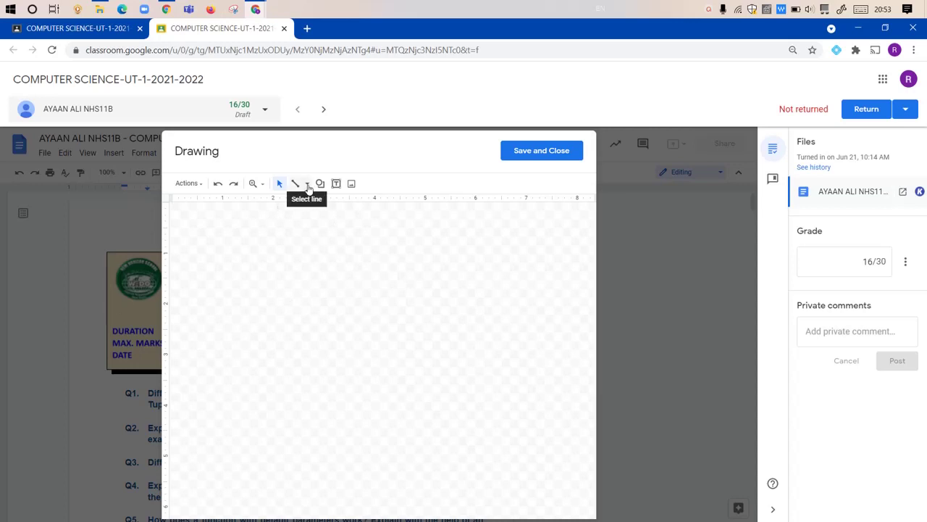
Step: Scribble a tick mark, make it red with 4px thickness, and save it into the document
{"action": "left_click", "coordinate": [307, 184]}
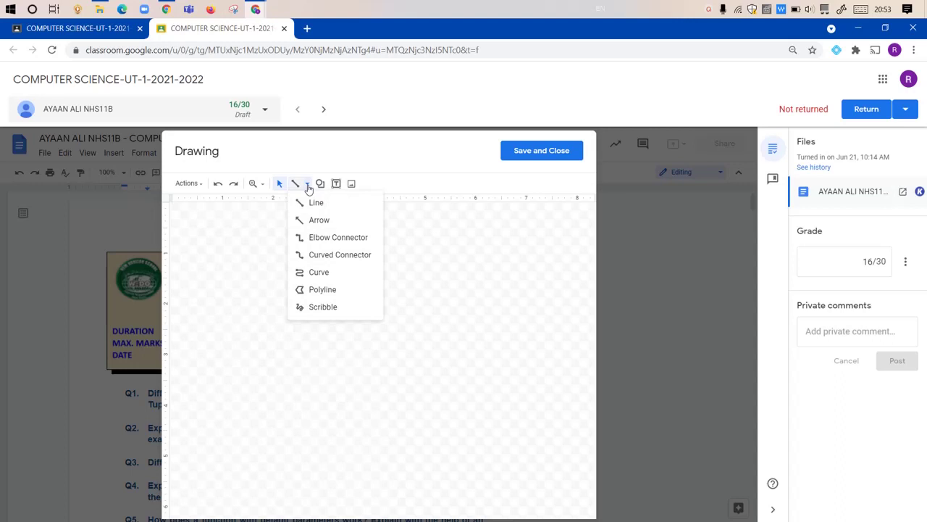
{"action": "left_click", "coordinate": [323, 308]}
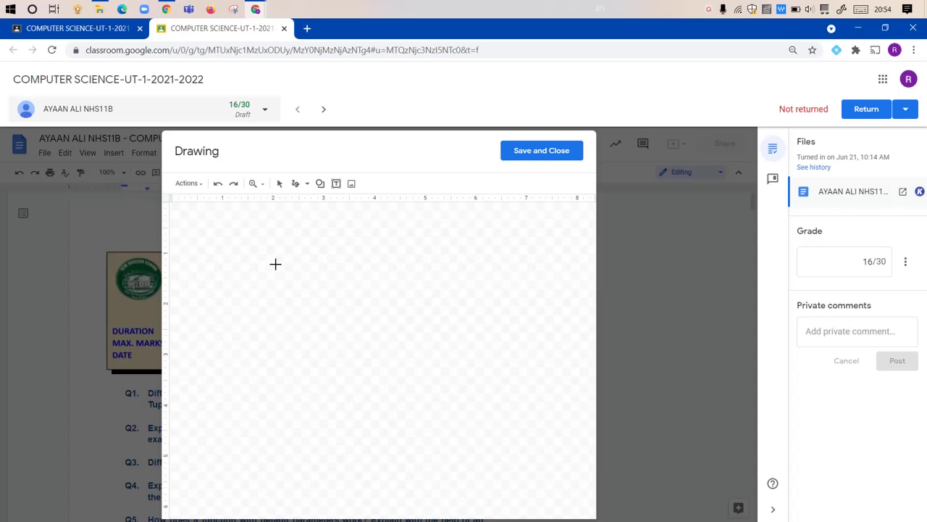
{"action": "mouse_move", "coordinate": [271, 255]}
{"action": "left_mouse_down"}
{"action": "mouse_move", "coordinate": [292, 261]}
{"action": "mouse_move", "coordinate": [315, 239]}
{"action": "left_mouse_up"}
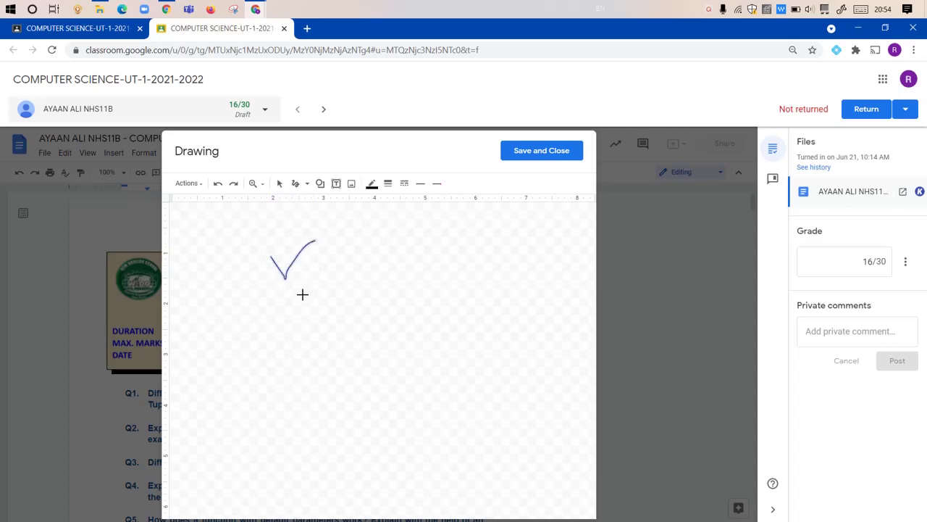
{"action": "left_click", "coordinate": [372, 184]}
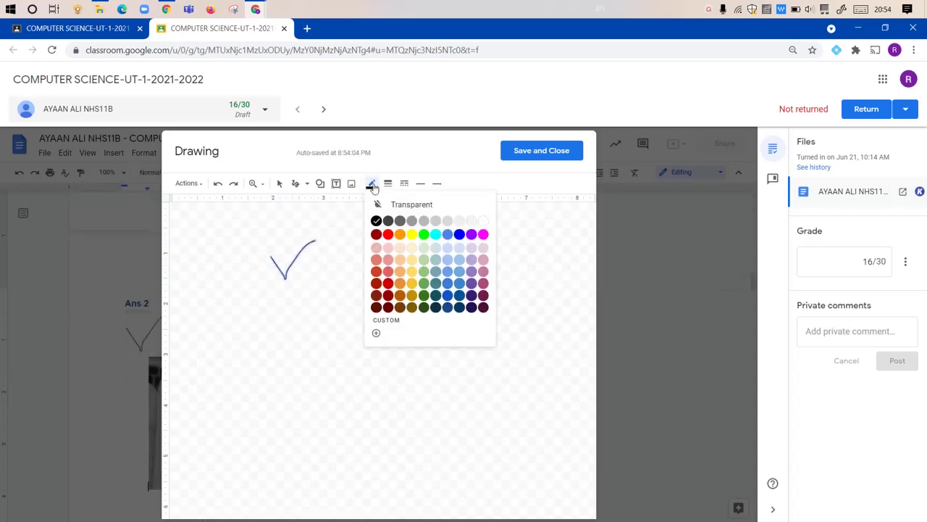
{"action": "left_click", "coordinate": [388, 233]}
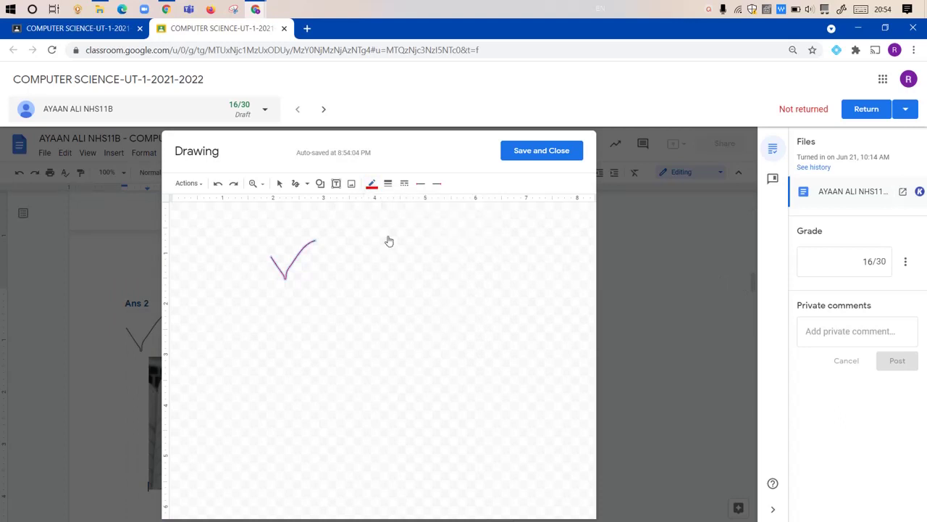
{"action": "left_click", "coordinate": [387, 185]}
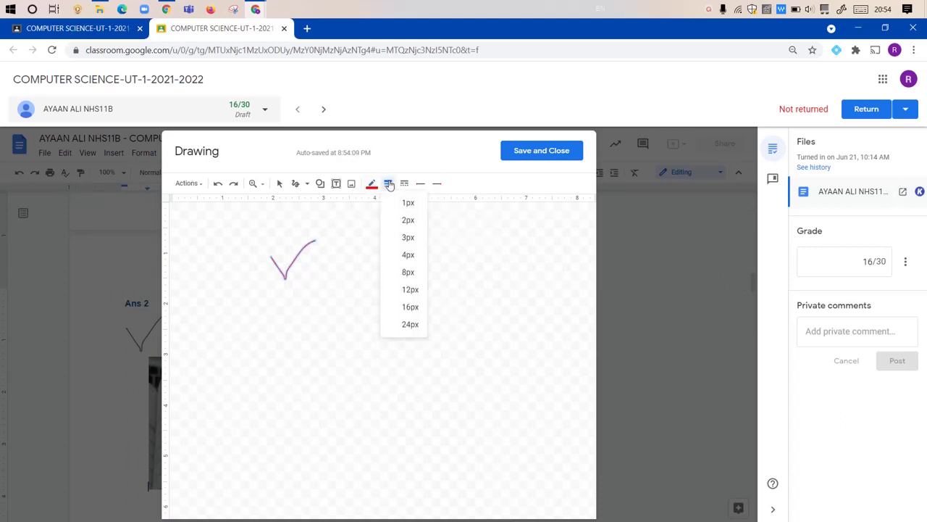
{"action": "left_click", "coordinate": [408, 238]}
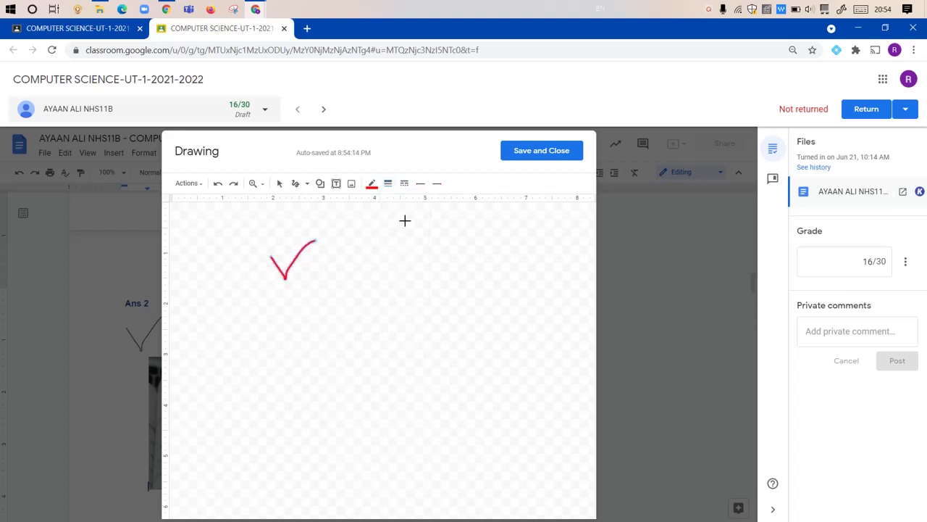
{"action": "left_click", "coordinate": [388, 184]}
{"action": "left_click", "coordinate": [408, 255]}
{"action": "left_click", "coordinate": [540, 150]}
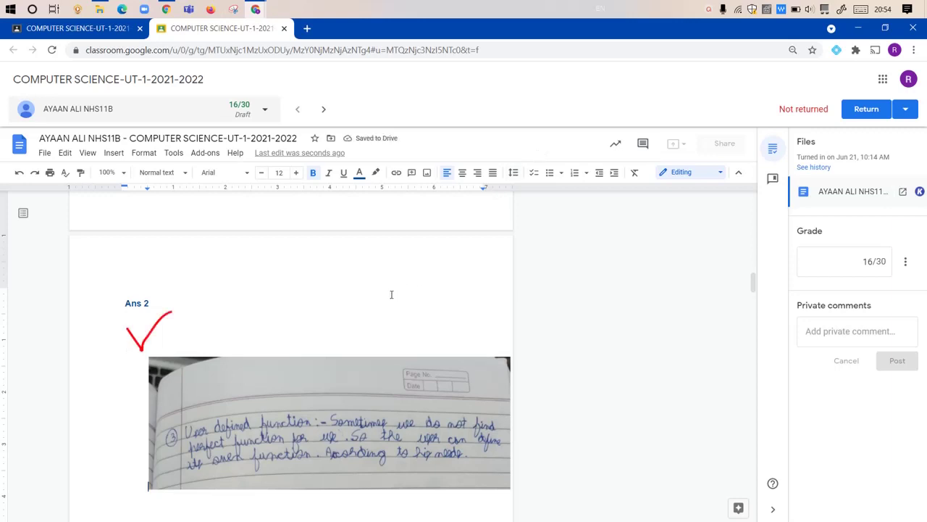
{"action": "scroll", "coordinate": [390, 293], "scroll_direction": "down", "scroll_amount": 2}
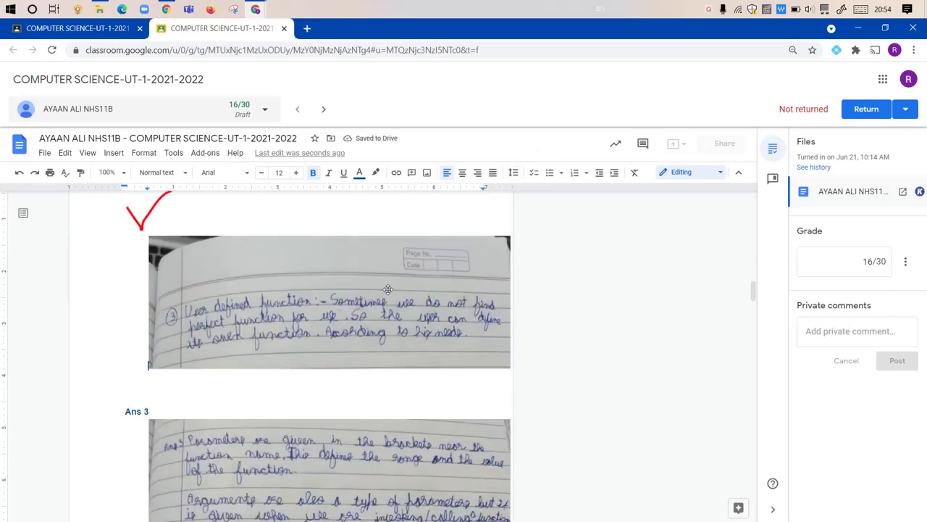
Step: Set the red tick to 'In front of text' and drag it onto the Ans 2 handwriting
{"action": "scroll", "coordinate": [388, 289], "scroll_direction": "up", "scroll_amount": 1}
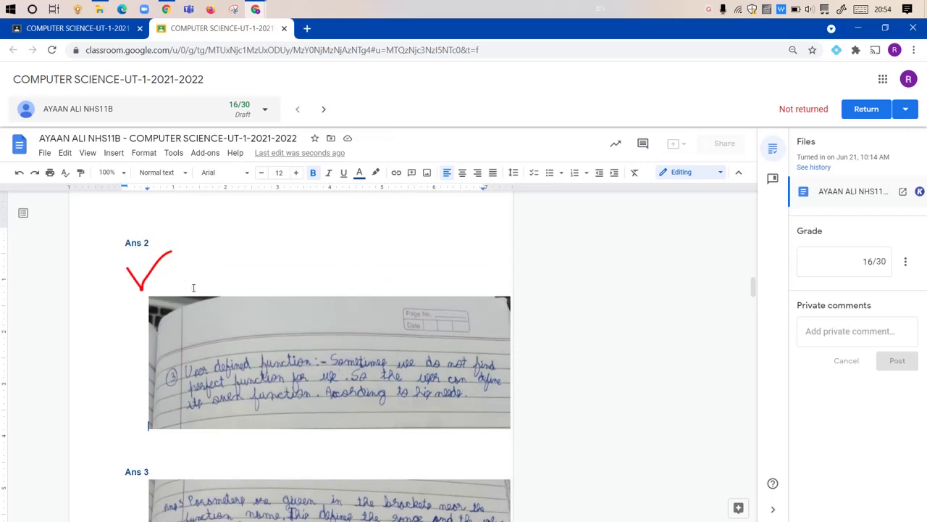
{"action": "left_click", "coordinate": [159, 266]}
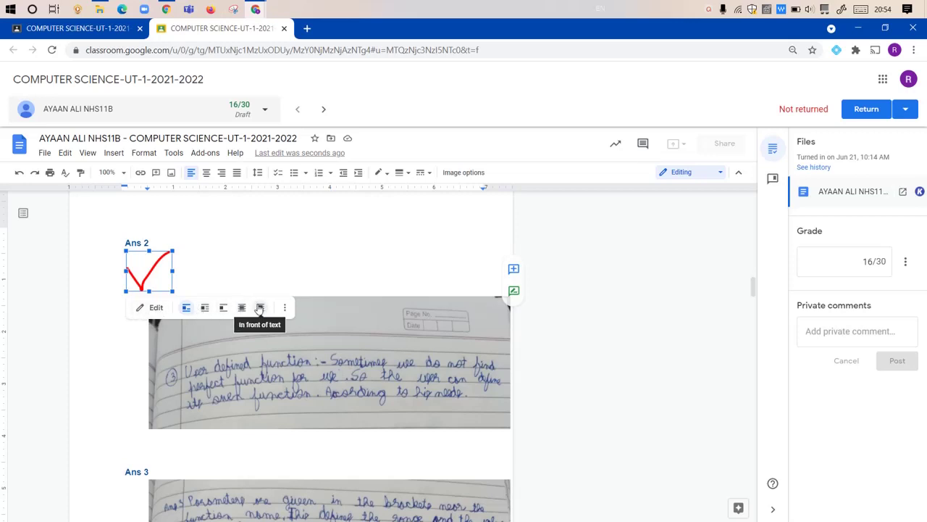
{"action": "left_click", "coordinate": [261, 308]}
{"action": "left_click", "coordinate": [260, 308]}
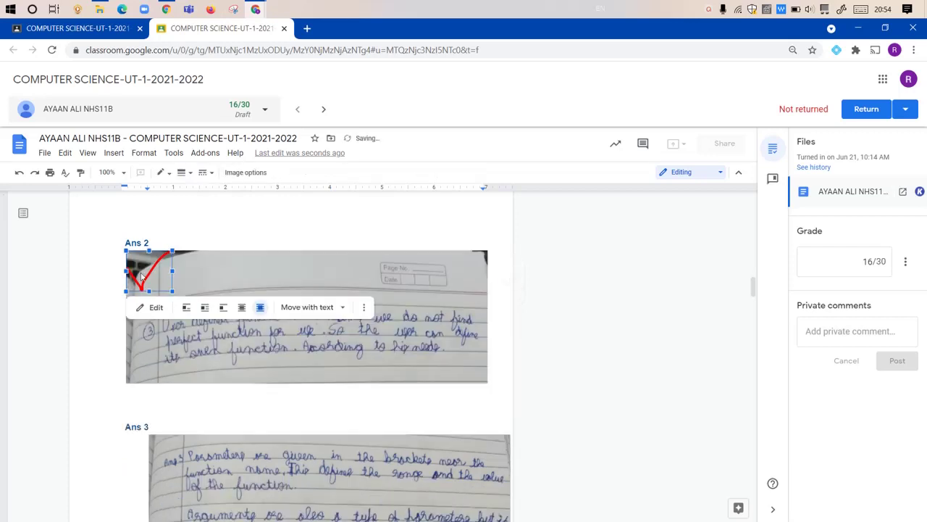
{"action": "left_click_drag", "start_coordinate": [160, 277], "coordinate": [347, 324]}
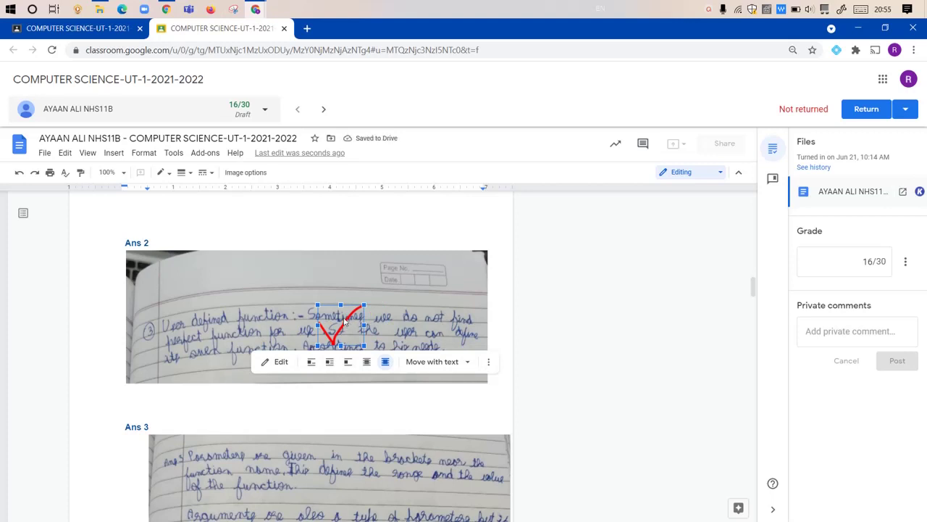
{"action": "left_click", "coordinate": [472, 304]}
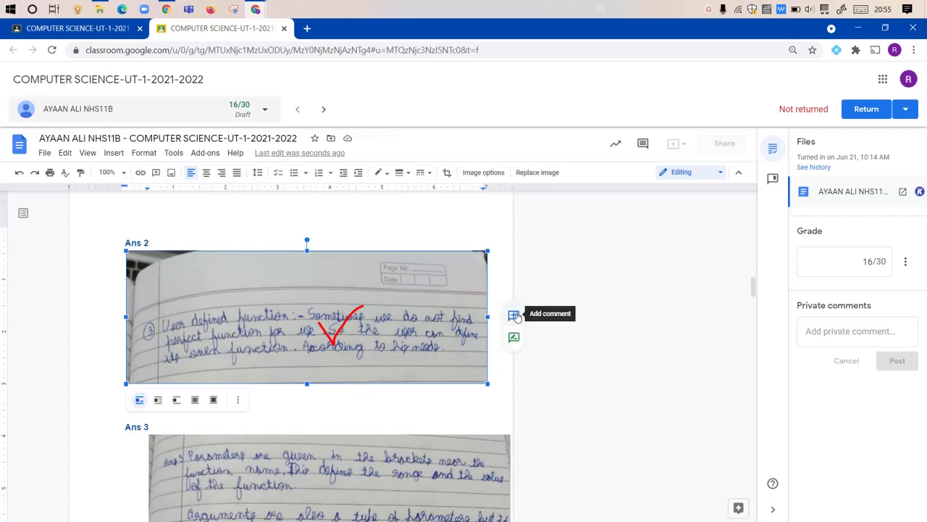
Step: Draft a comment reading '3' on the Ans 2 answer image
{"action": "left_click", "coordinate": [514, 315]}
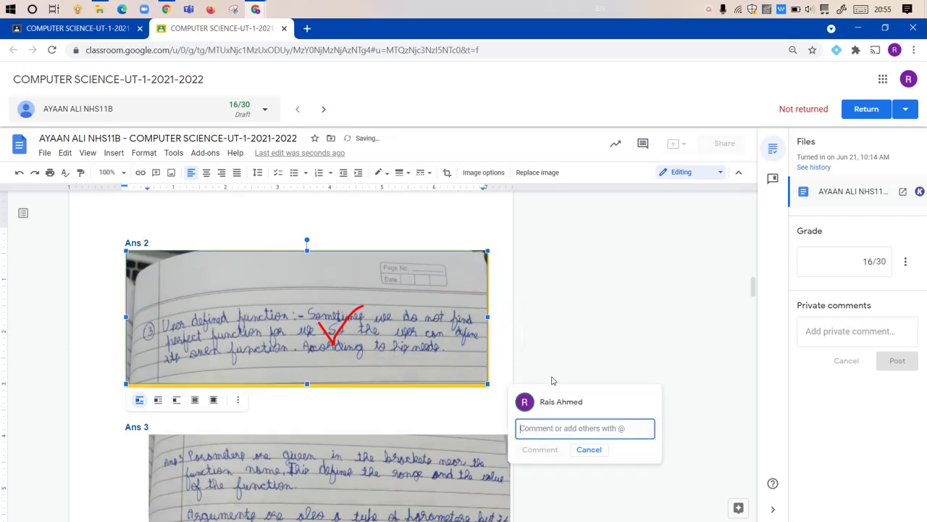
{"action": "type", "text": "3"}
{"action": "left_click", "coordinate": [515, 310]}
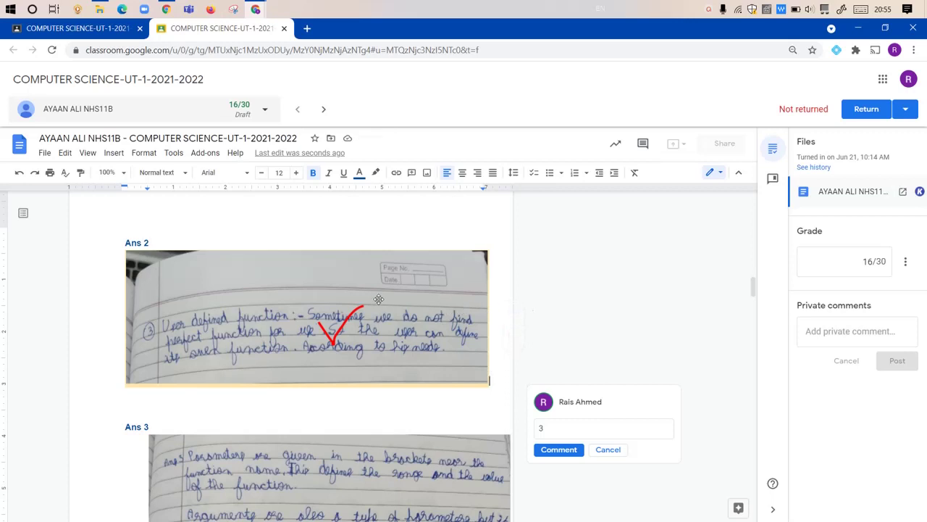
{"action": "scroll", "coordinate": [376, 301], "scroll_direction": "down", "scroll_amount": 1}
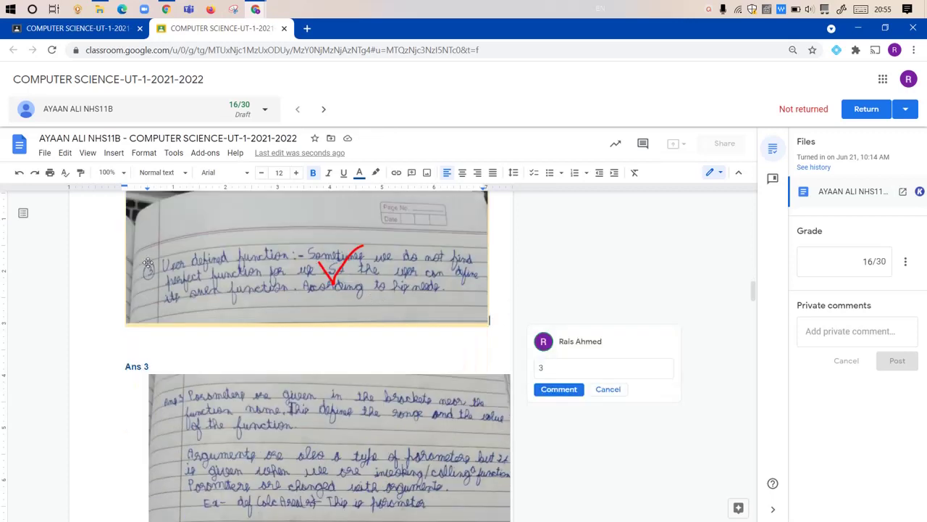
{"action": "left_click", "coordinate": [115, 153]}
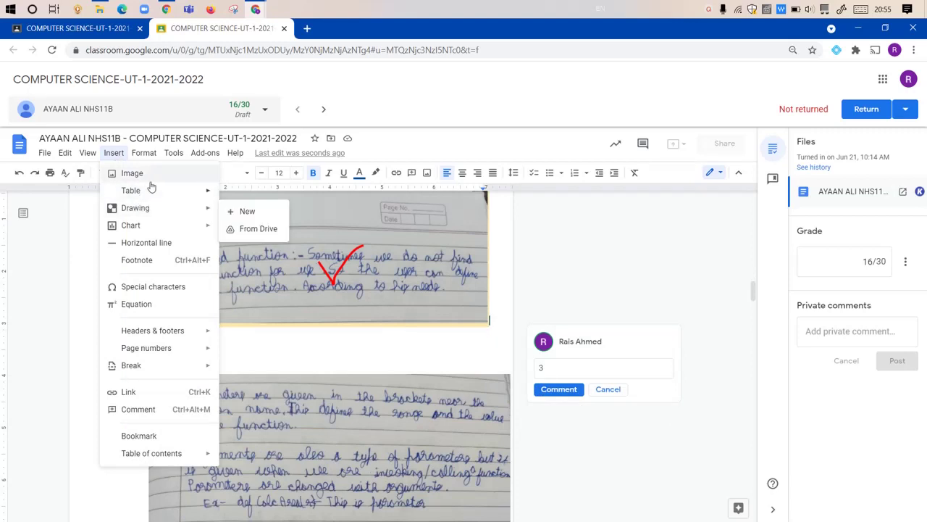
Step: Start a new drawing, scribble an X cross, and select both of its strokes
{"action": "mouse_move", "coordinate": [215, 209]}
{"action": "left_click", "coordinate": [247, 211]}
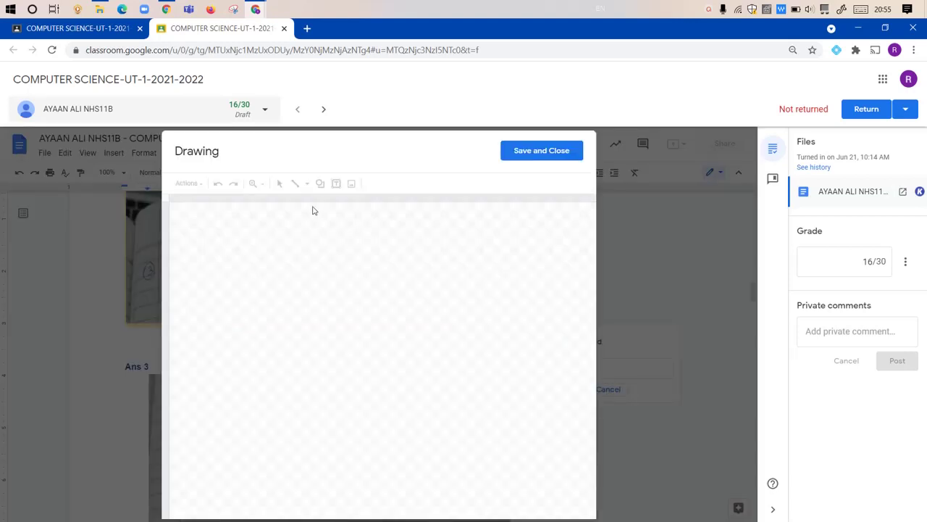
{"action": "left_click", "coordinate": [307, 183]}
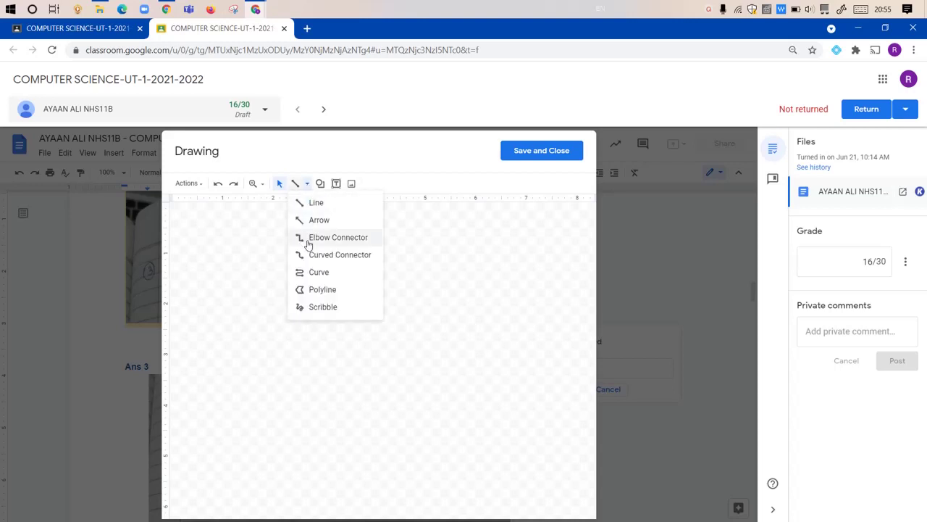
{"action": "left_click", "coordinate": [319, 306]}
{"action": "mouse_move", "coordinate": [317, 267]}
{"action": "left_mouse_down"}
{"action": "mouse_move", "coordinate": [301, 292]}
{"action": "mouse_move", "coordinate": [331, 290]}
{"action": "left_mouse_up"}
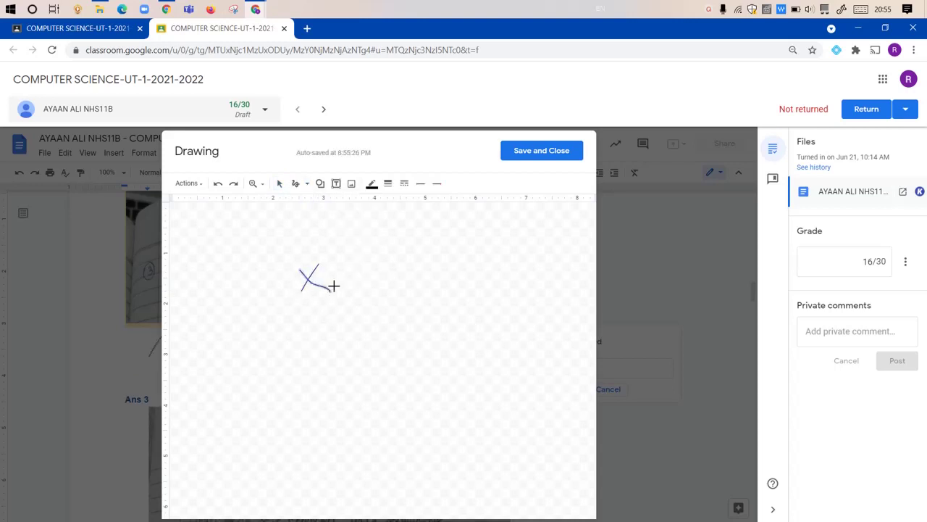
{"action": "left_click", "coordinate": [279, 184]}
{"action": "key", "text": "ctrl+a"}
{"action": "left_click_drag", "start_coordinate": [283, 249], "coordinate": [356, 307]}
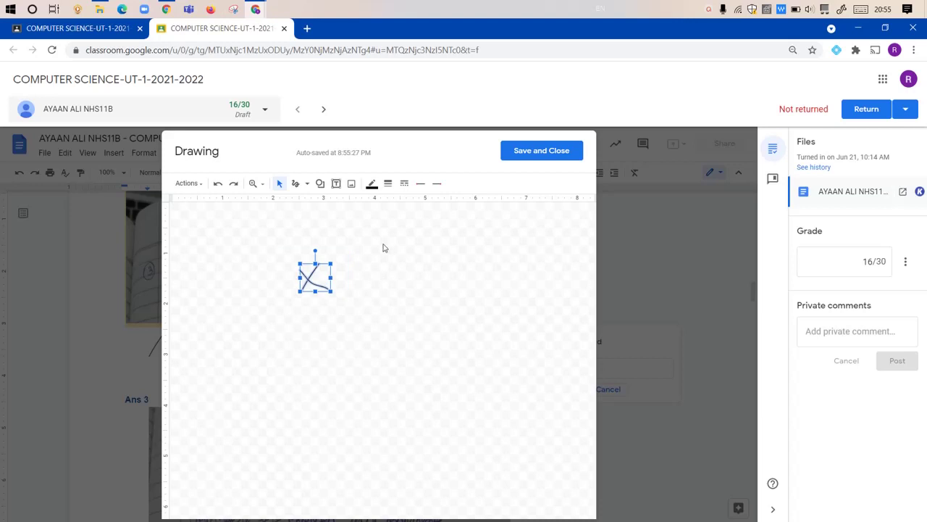
Step: Make the cross red and 4px thick, then save it into the document
{"action": "left_click", "coordinate": [372, 184]}
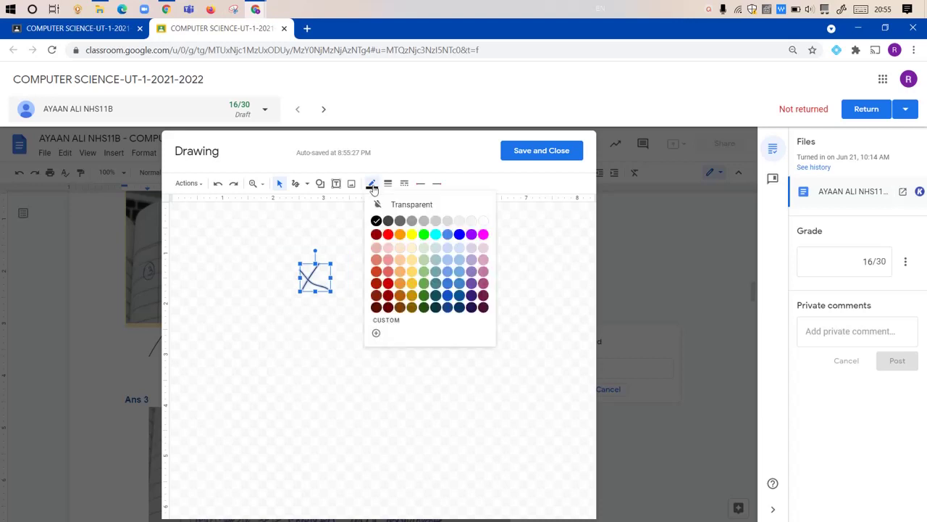
{"action": "left_click", "coordinate": [388, 234]}
{"action": "left_click", "coordinate": [388, 184]}
{"action": "left_click", "coordinate": [408, 254]}
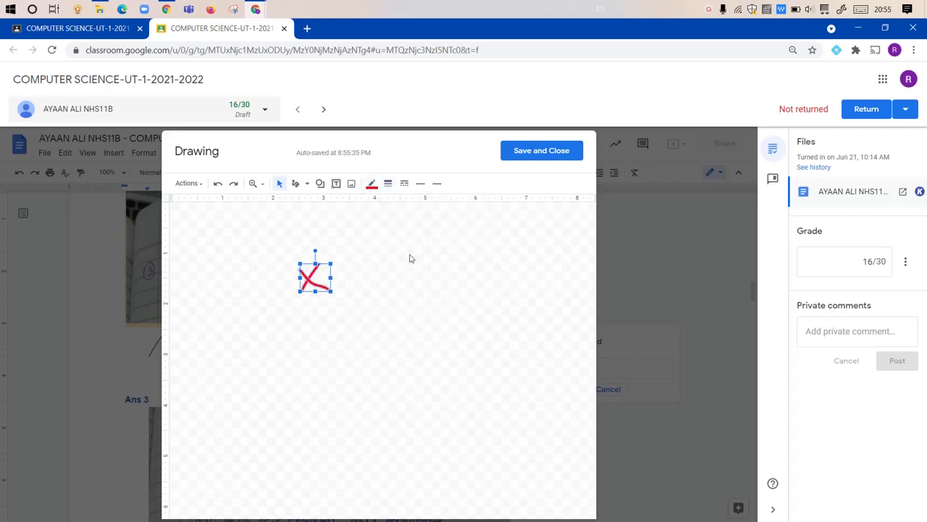
{"action": "left_click", "coordinate": [532, 161]}
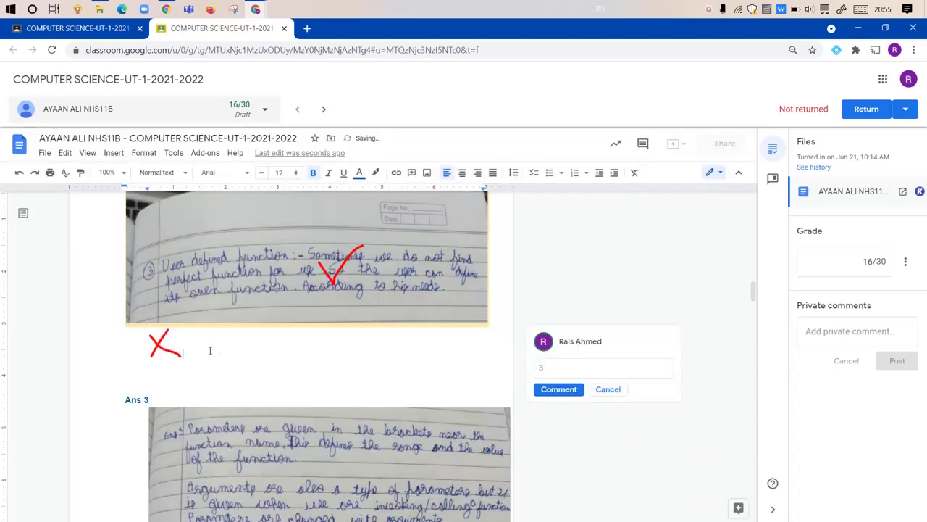
Step: Set the red cross to 'In front of text' and drag it onto the Ans 3 answer image
{"action": "left_click", "coordinate": [160, 342]}
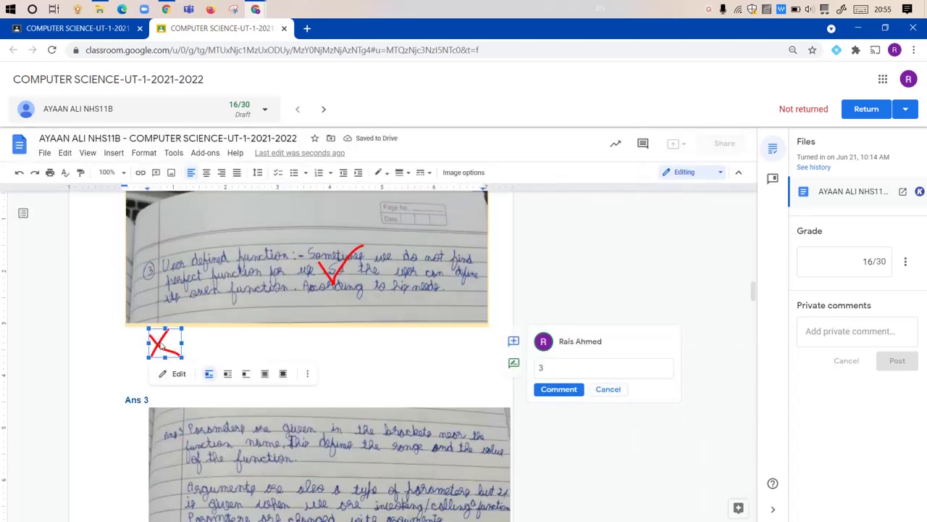
{"action": "left_click", "coordinate": [282, 374]}
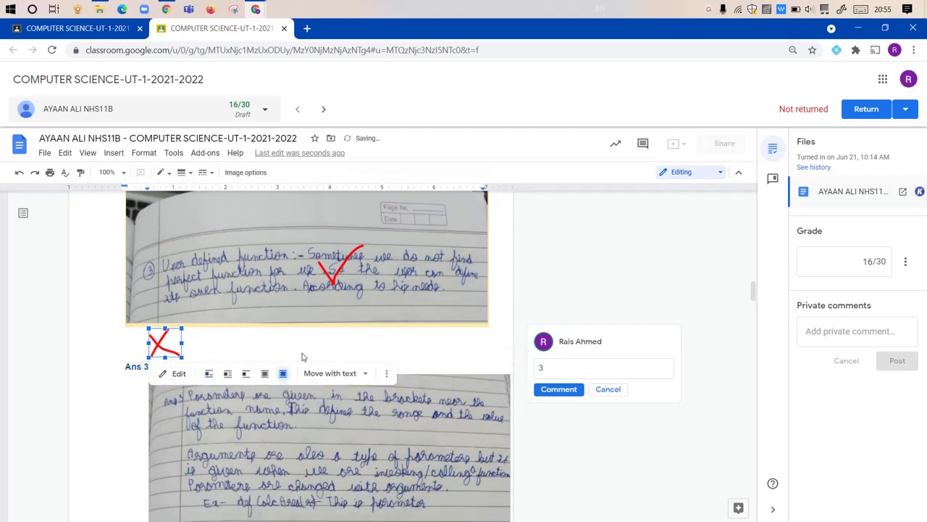
{"action": "scroll", "coordinate": [422, 237], "scroll_direction": "down", "scroll_amount": 2}
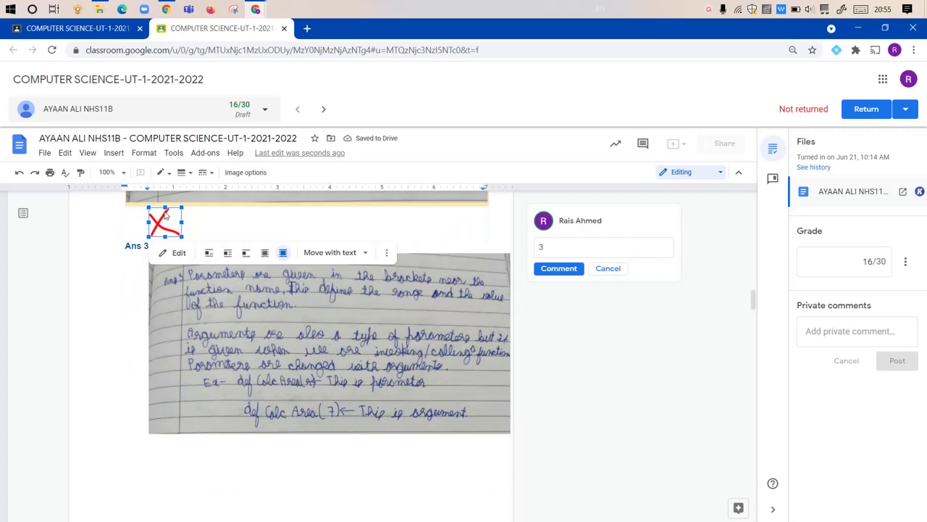
{"action": "mouse_move", "coordinate": [163, 225]}
{"action": "left_mouse_down"}
{"action": "mouse_move", "coordinate": [225, 295]}
{"action": "mouse_move", "coordinate": [307, 287]}
{"action": "left_mouse_up"}
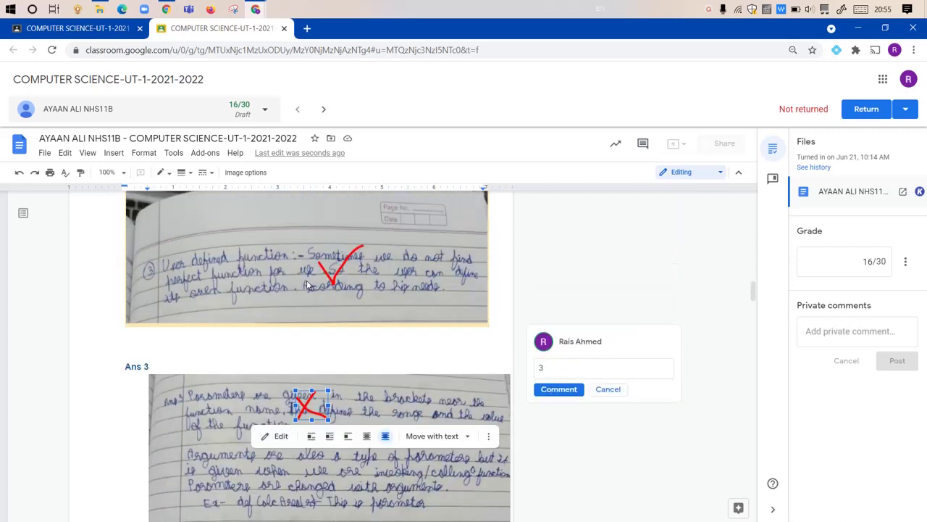
Step: Select the red tick on Ans 2, then place the cursor below the Ans 2 image
{"action": "scroll", "coordinate": [310, 289], "scroll_direction": "up", "scroll_amount": 2}
{"action": "left_click", "coordinate": [351, 255]}
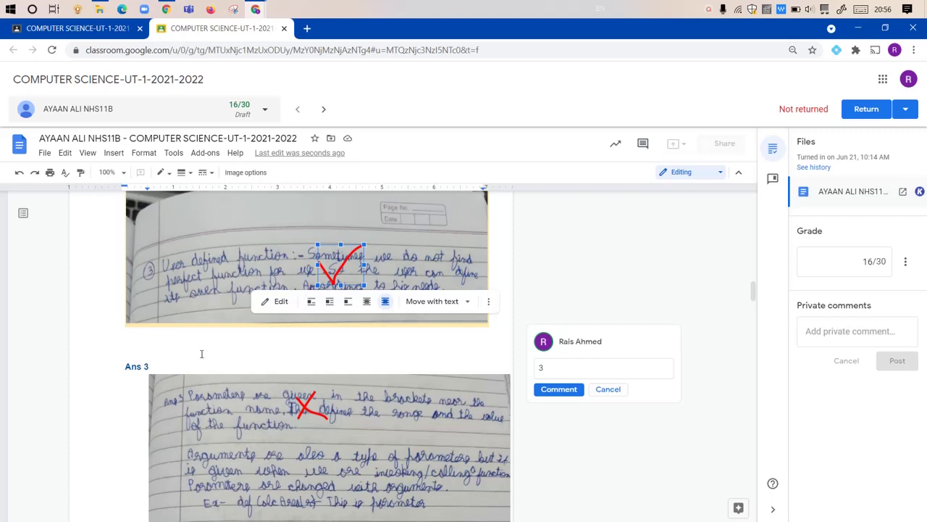
{"action": "left_click", "coordinate": [157, 341]}
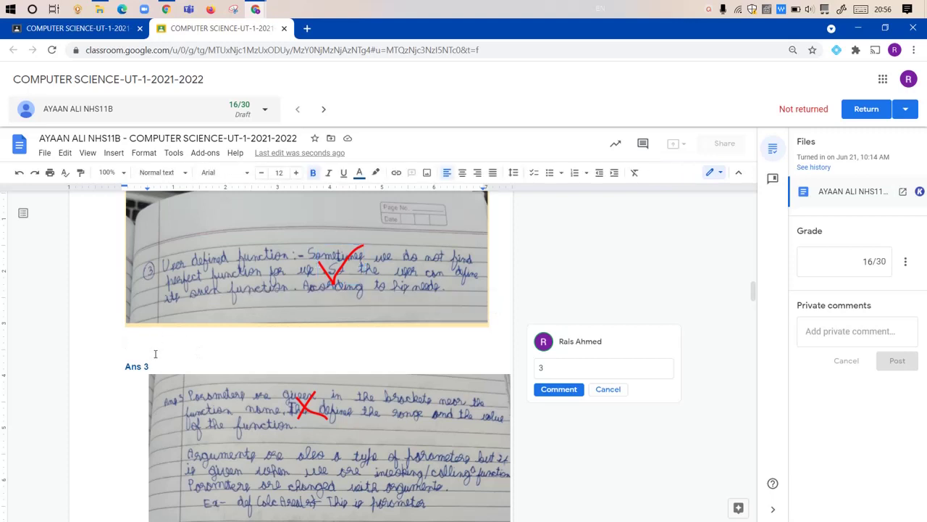
Step: Paste a copy of the red tick and place it on Ans 3's parameter example line, beside the red cross
{"action": "key", "text": "ctrl+v"}
{"action": "scroll", "coordinate": [157, 352], "scroll_direction": "down", "scroll_amount": 2}
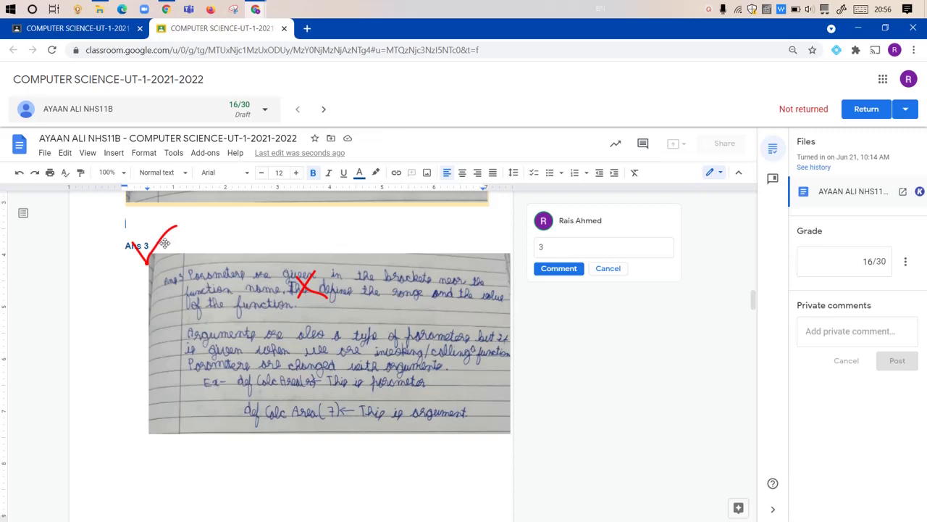
{"action": "left_click_drag", "start_coordinate": [164, 242], "coordinate": [386, 370]}
{"action": "scroll", "coordinate": [355, 351], "scroll_direction": "down", "scroll_amount": 1}
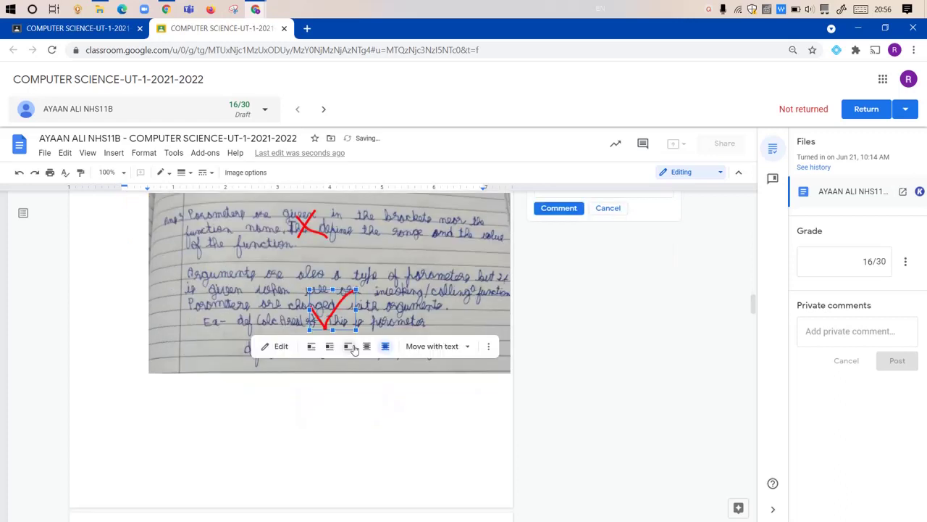
{"action": "left_click", "coordinate": [304, 226]}
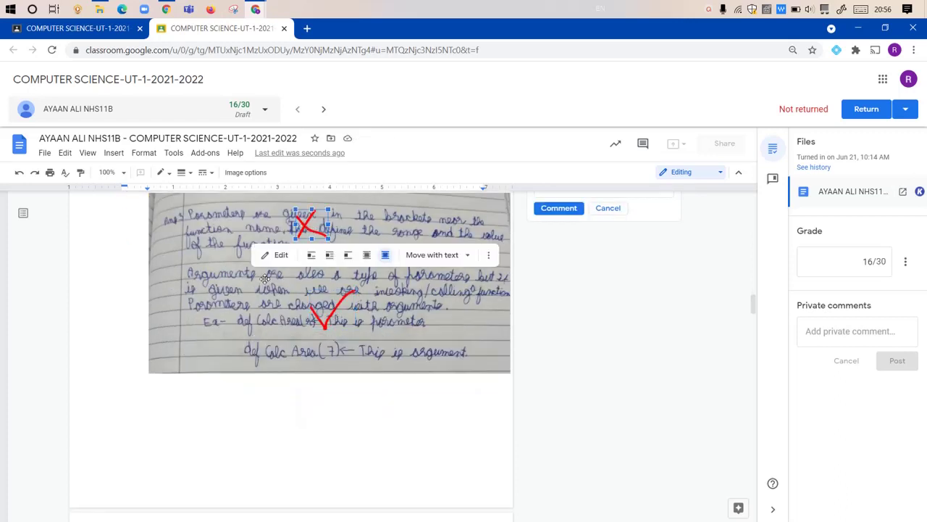
{"action": "scroll", "coordinate": [266, 280], "scroll_direction": "down", "scroll_amount": 5}
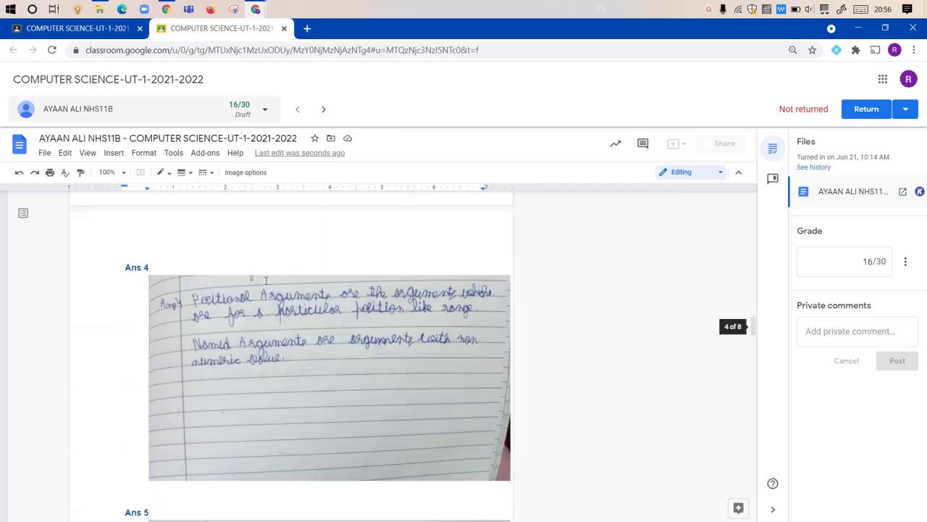
Step: Paste the red cross above Ans 4 and move it beside the 'Named Arguments' line
{"action": "scroll", "coordinate": [259, 263], "scroll_direction": "up", "scroll_amount": 2}
{"action": "left_click", "coordinate": [238, 266]}
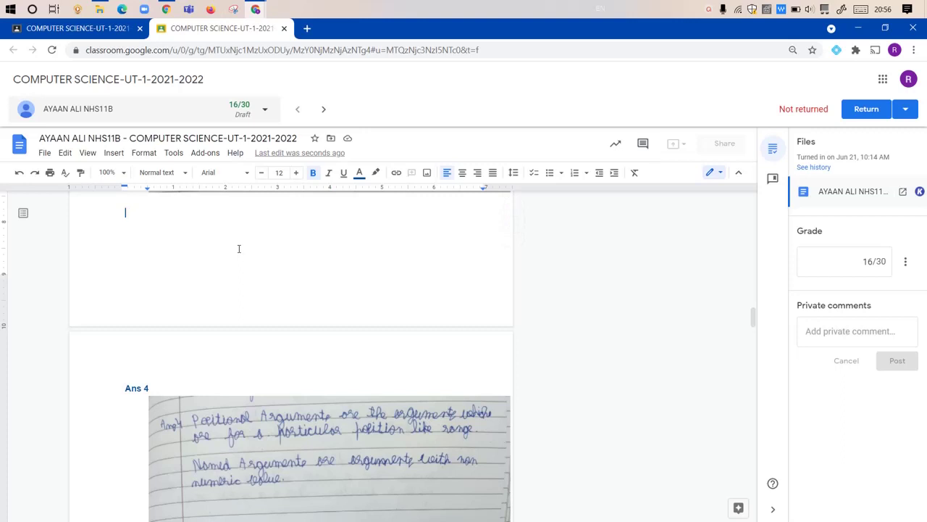
{"action": "key", "text": "ctrl+v"}
{"action": "scroll", "coordinate": [230, 271], "scroll_direction": "down", "scroll_amount": 1}
{"action": "scroll", "coordinate": [230, 271], "scroll_direction": "up", "scroll_amount": 1}
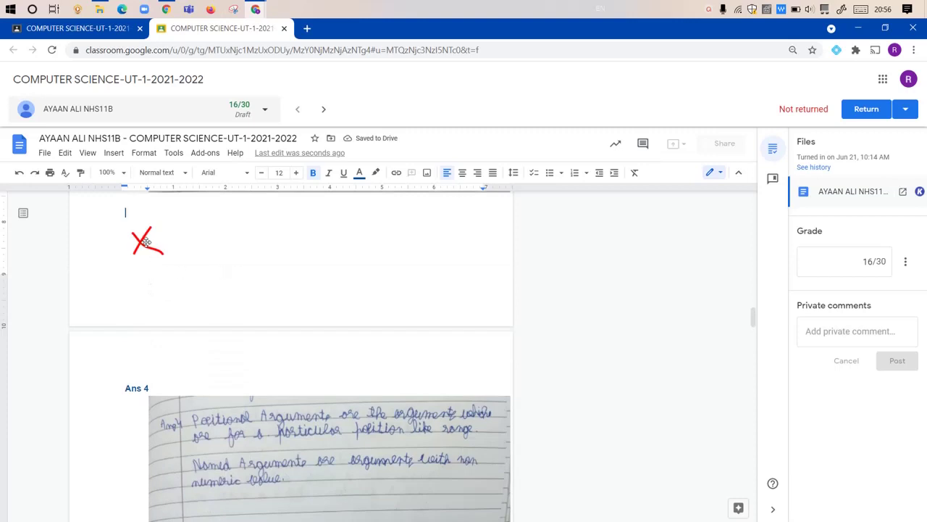
{"action": "left_click_drag", "start_coordinate": [148, 242], "coordinate": [332, 461]}
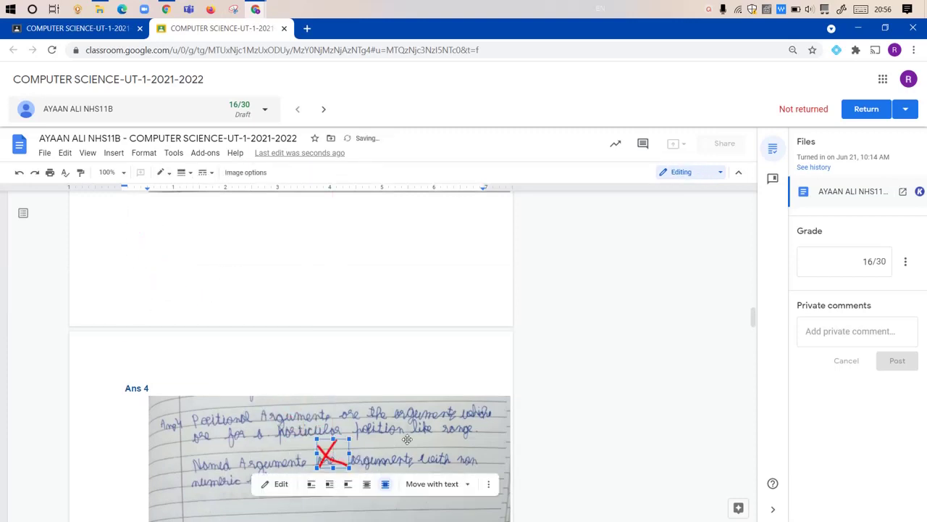
{"action": "scroll", "coordinate": [401, 440], "scroll_direction": "down", "scroll_amount": 2}
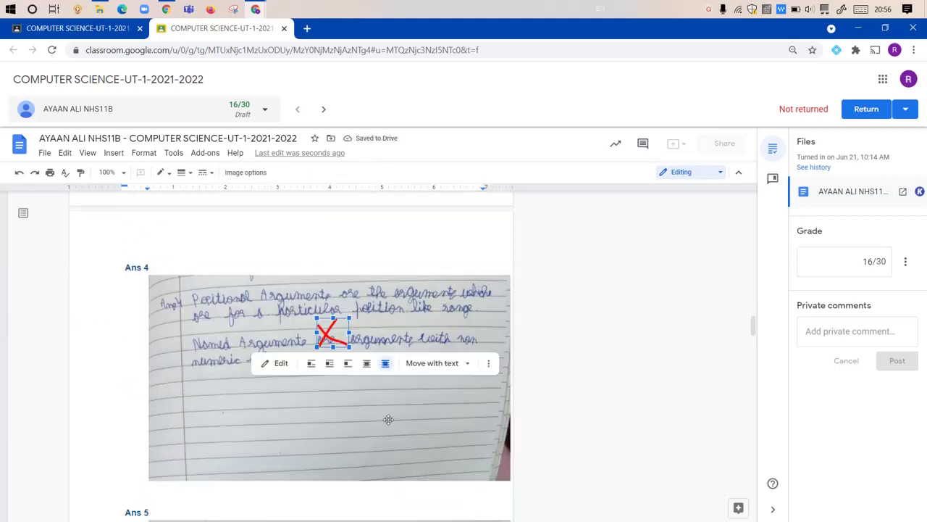
{"action": "scroll", "coordinate": [534, 333], "scroll_direction": "up", "scroll_amount": 5}
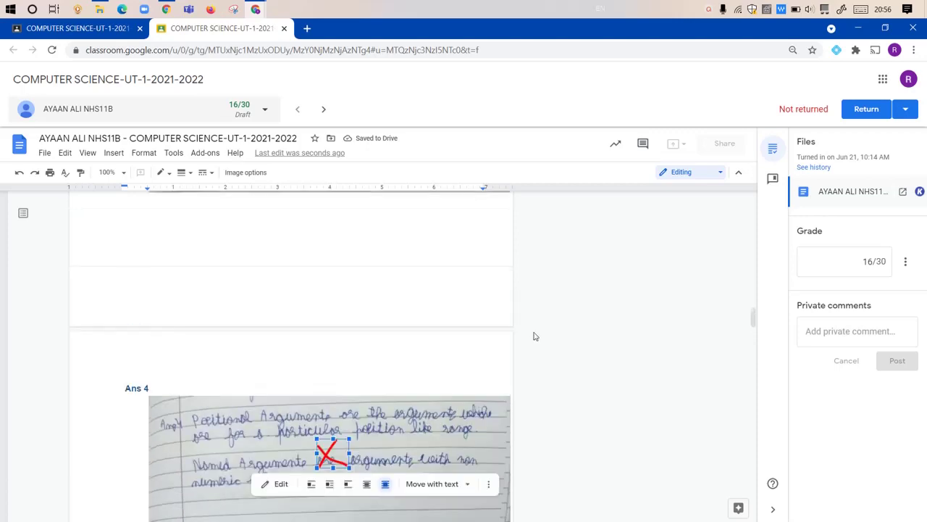
{"action": "scroll", "coordinate": [568, 213], "scroll_direction": "up", "scroll_amount": 1}
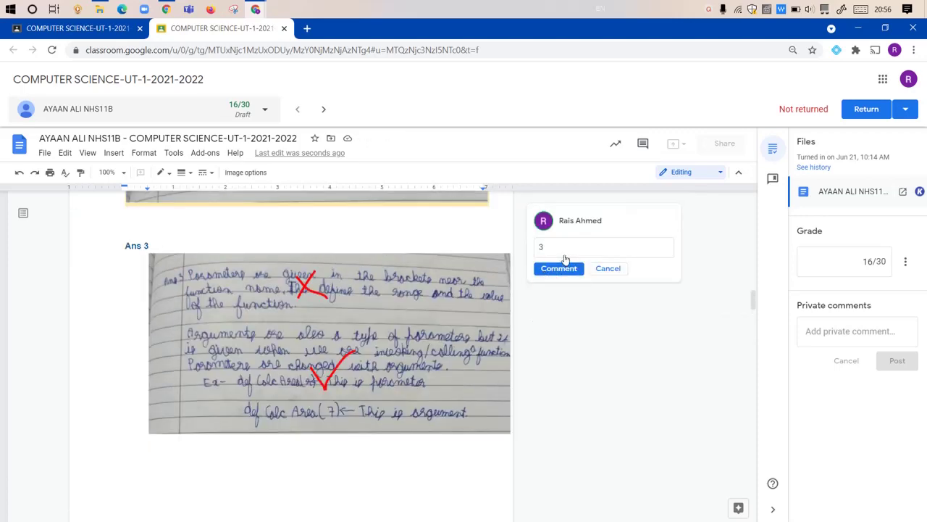
{"action": "scroll", "coordinate": [524, 381], "scroll_direction": "up", "scroll_amount": 2}
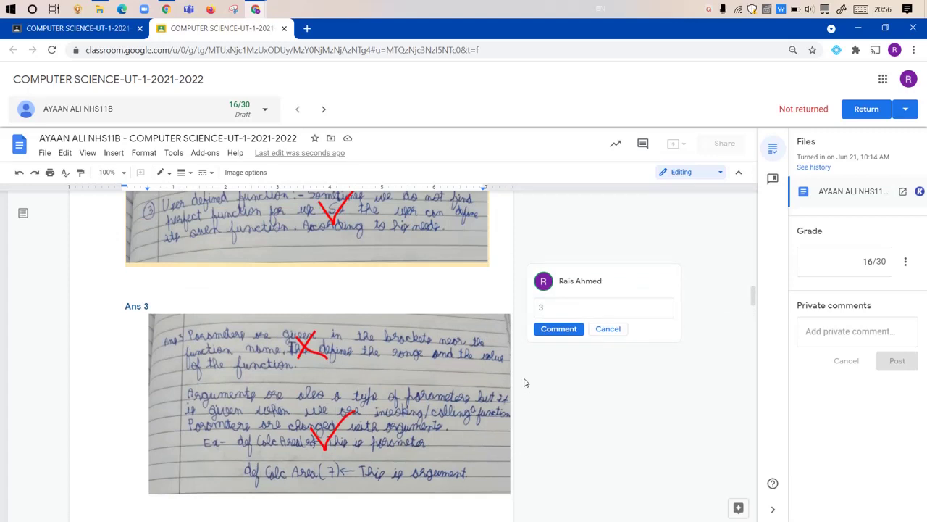
{"action": "scroll", "coordinate": [526, 383], "scroll_direction": "up", "scroll_amount": 2}
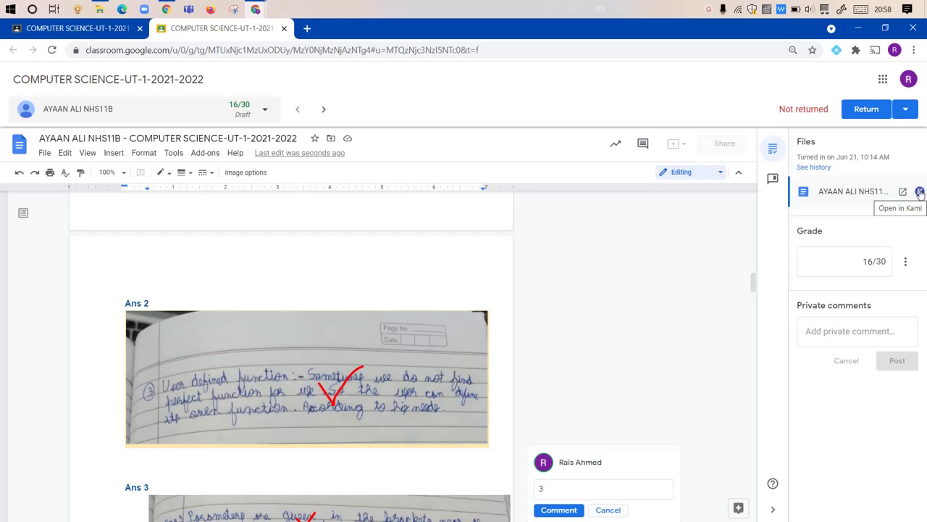
Step: Open the student's submitted UT-1 answer sheet in Kami from the Files panel
{"action": "left_click", "coordinate": [920, 192]}
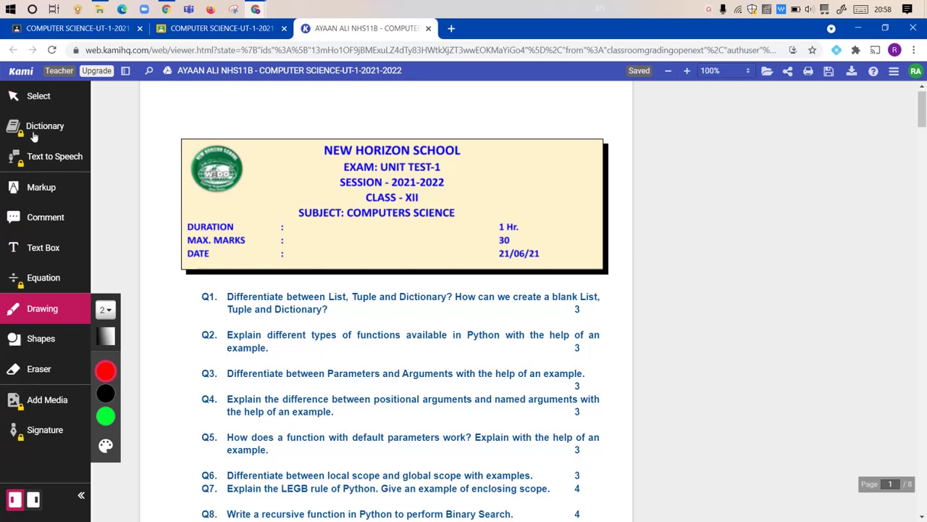
Step: Set Kami's freehand drawing pen to red with stroke thickness 4
{"action": "left_click", "coordinate": [49, 309]}
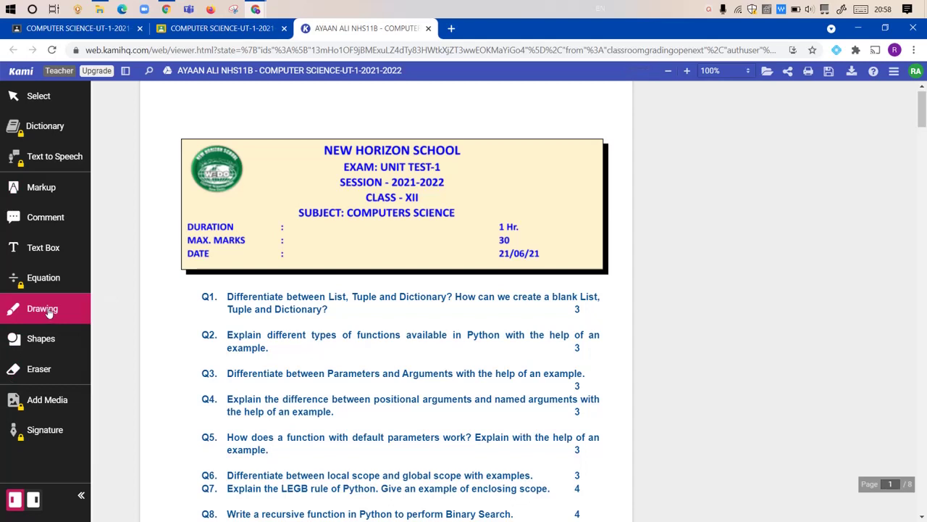
{"action": "left_click", "coordinate": [49, 309]}
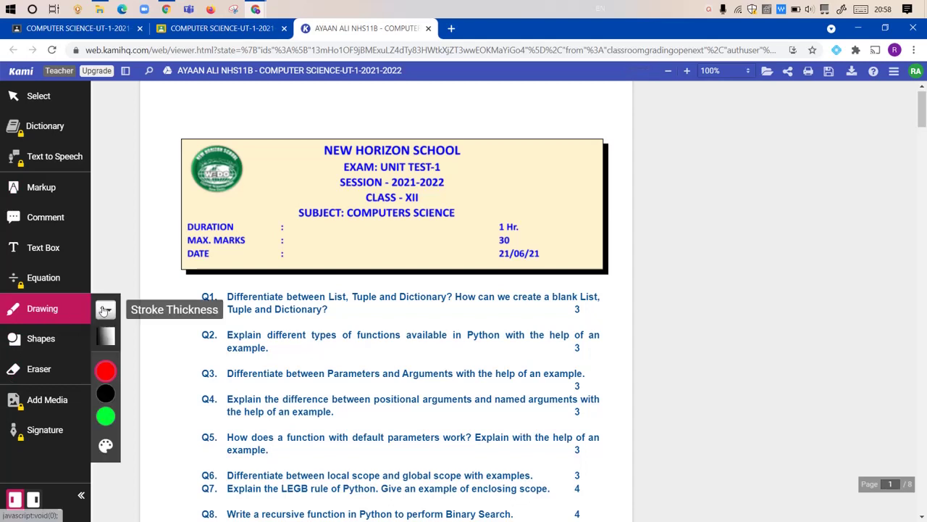
{"action": "left_click", "coordinate": [105, 370]}
{"action": "left_click", "coordinate": [135, 394]}
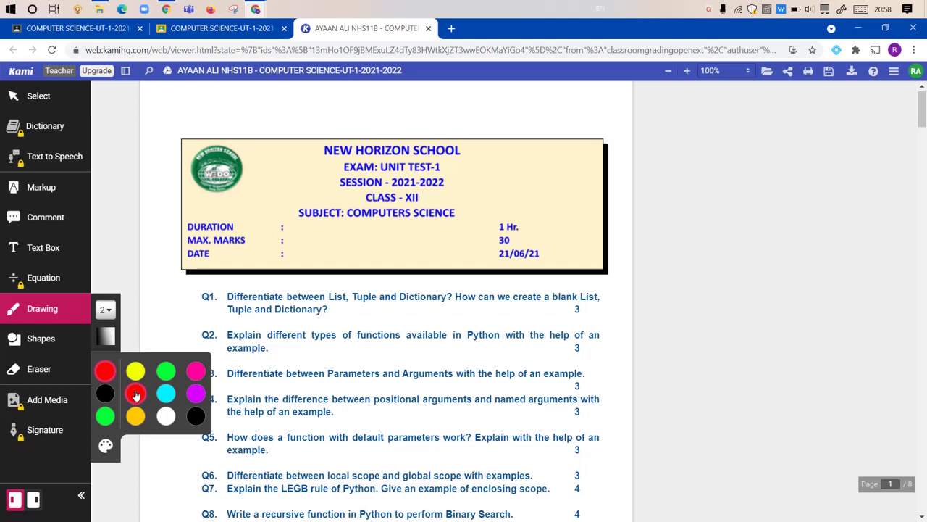
{"action": "left_click", "coordinate": [108, 309]}
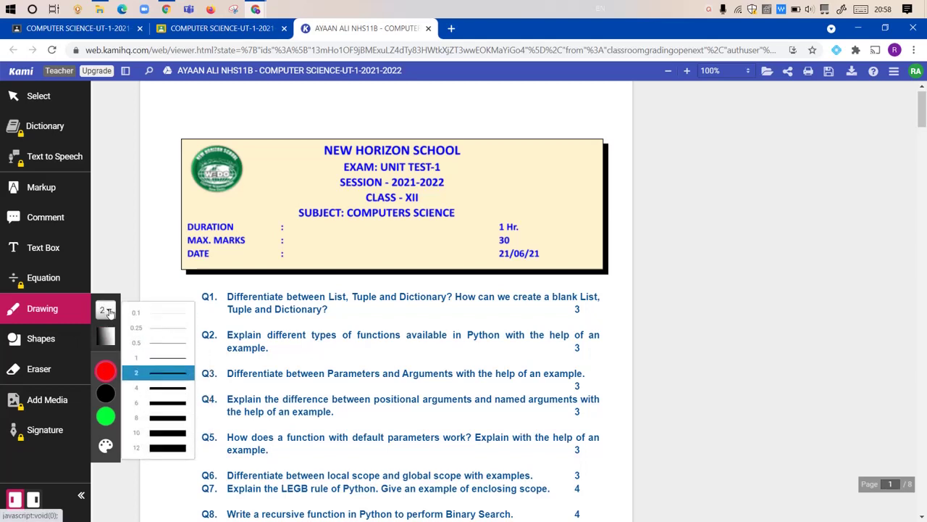
{"action": "left_click", "coordinate": [164, 390]}
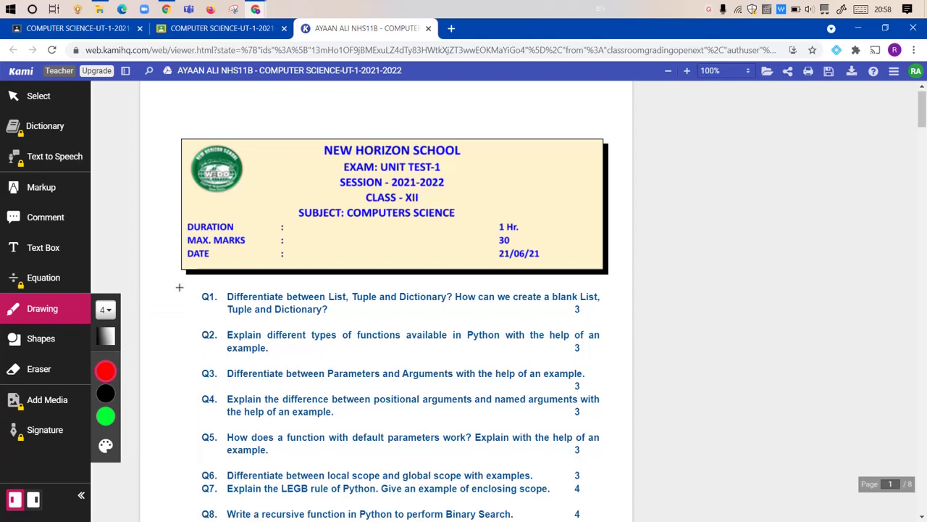
Step: On Ans 1, draw a red tick, a red cross, and underlined scores 5 and 2
{"action": "scroll", "coordinate": [179, 287], "scroll_direction": "down", "scroll_amount": 3}
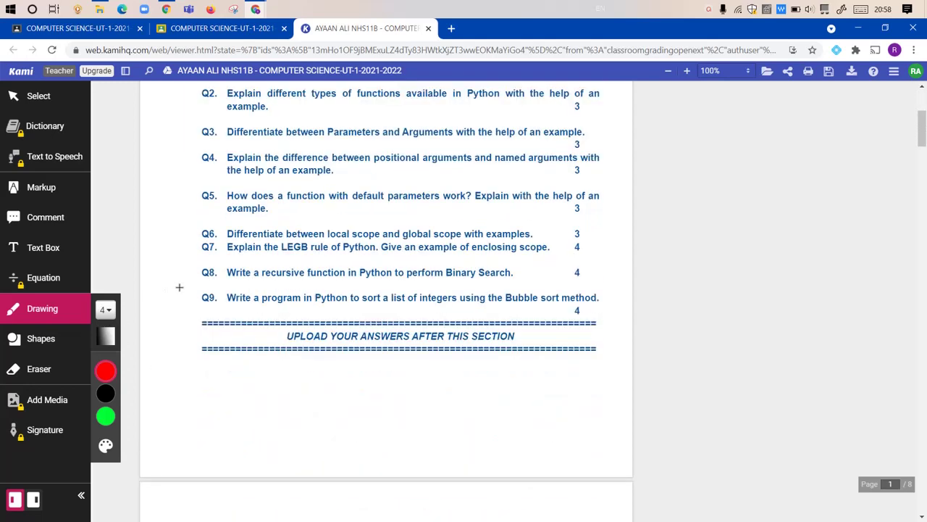
{"action": "scroll", "coordinate": [179, 287], "scroll_direction": "down", "scroll_amount": 5}
{"action": "scroll", "coordinate": [359, 277], "scroll_direction": "down", "scroll_amount": 2}
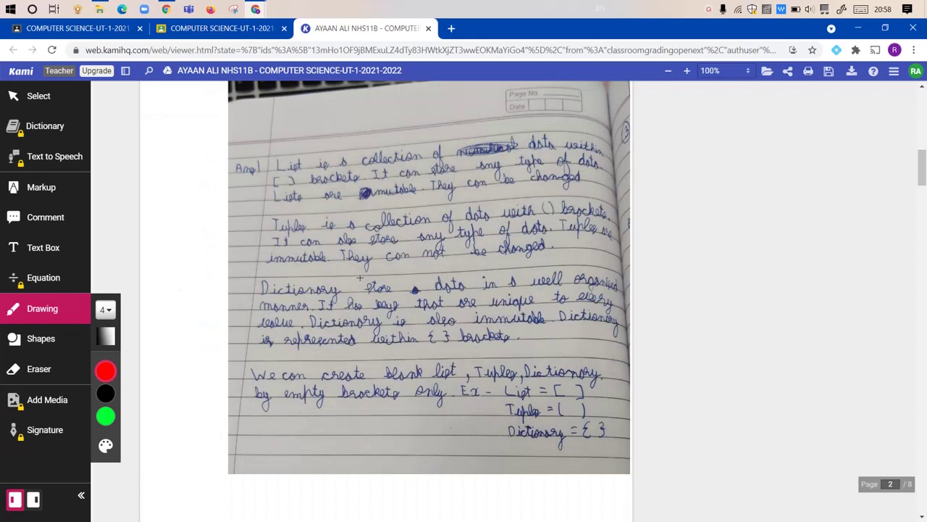
{"action": "mouse_move", "coordinate": [353, 188]}
{"action": "left_mouse_down"}
{"action": "mouse_move", "coordinate": [363, 197]}
{"action": "mouse_move", "coordinate": [400, 173]}
{"action": "left_mouse_up"}
{"action": "mouse_move", "coordinate": [358, 289]}
{"action": "left_mouse_down"}
{"action": "mouse_move", "coordinate": [335, 330]}
{"action": "mouse_move", "coordinate": [375, 328]}
{"action": "left_mouse_up"}
{"action": "mouse_move", "coordinate": [501, 149]}
{"action": "left_mouse_down"}
{"action": "mouse_move", "coordinate": [517, 144]}
{"action": "mouse_move", "coordinate": [517, 171]}
{"action": "left_mouse_up"}
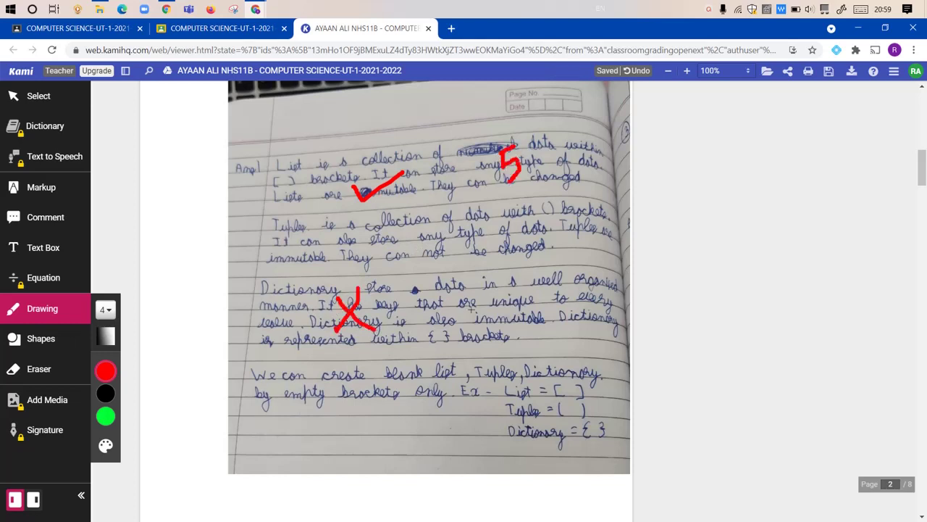
{"action": "mouse_move", "coordinate": [484, 312]}
{"action": "left_mouse_down"}
{"action": "mouse_move", "coordinate": [490, 326]}
{"action": "mouse_move", "coordinate": [513, 318]}
{"action": "left_mouse_up"}
{"action": "left_click_drag", "start_coordinate": [508, 196], "coordinate": [531, 177]}
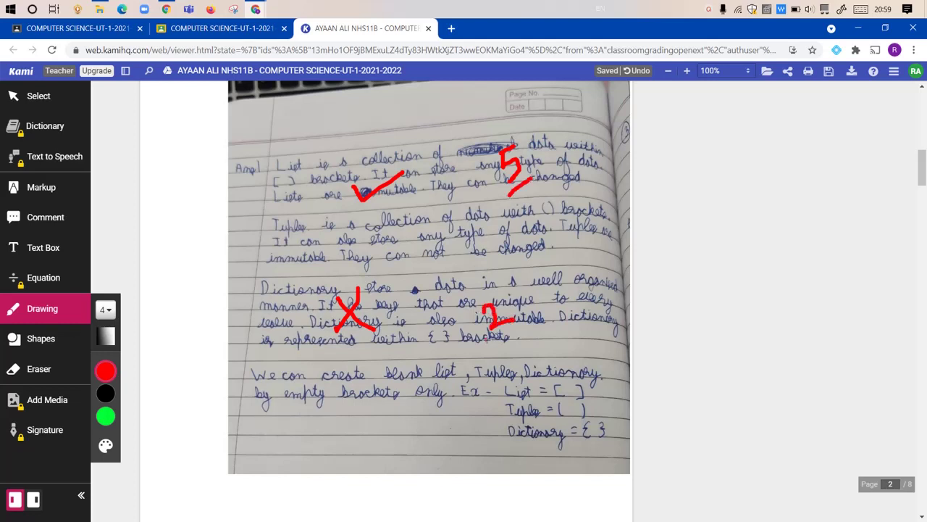
{"action": "left_click_drag", "start_coordinate": [484, 339], "coordinate": [552, 327]}
Step: Write a red 15/30 beside the school name and sign in the header's DATE row
{"action": "scroll", "coordinate": [429, 278], "scroll_direction": "up", "scroll_amount": 10}
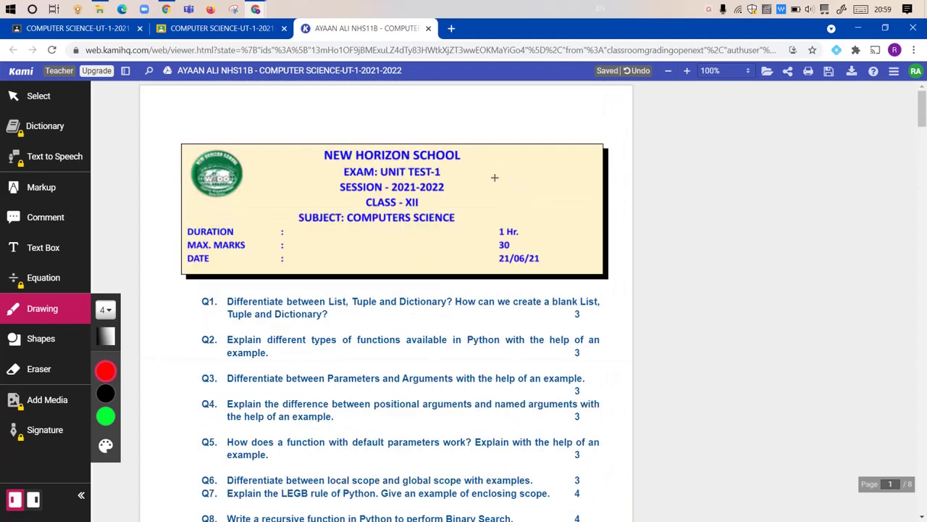
{"action": "mouse_move", "coordinate": [492, 155]}
{"action": "left_mouse_down"}
{"action": "mouse_move", "coordinate": [497, 175]}
{"action": "mouse_move", "coordinate": [510, 146]}
{"action": "mouse_move", "coordinate": [502, 154]}
{"action": "mouse_move", "coordinate": [516, 171]}
{"action": "mouse_move", "coordinate": [499, 181]}
{"action": "mouse_move", "coordinate": [527, 173]}
{"action": "mouse_move", "coordinate": [512, 212]}
{"action": "mouse_move", "coordinate": [543, 187]}
{"action": "mouse_move", "coordinate": [514, 196]}
{"action": "left_mouse_up"}
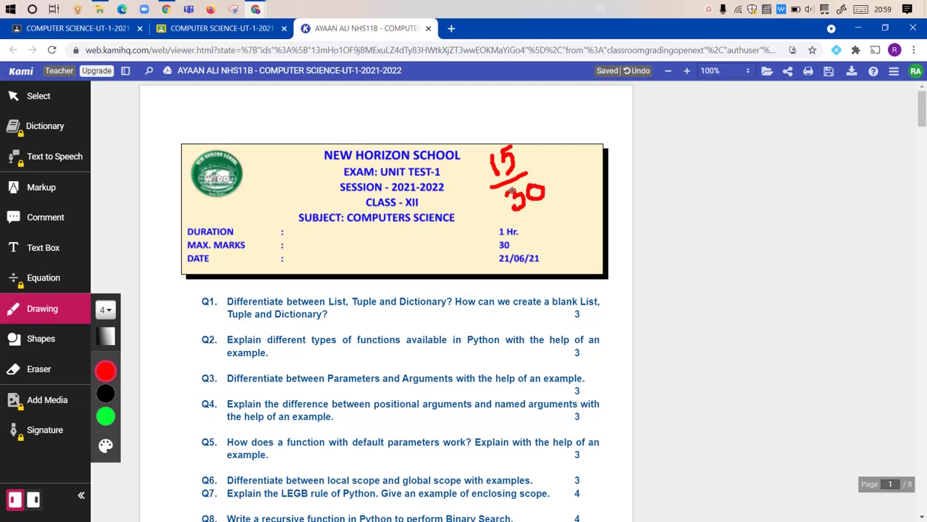
{"action": "scroll", "coordinate": [369, 287], "scroll_direction": "down", "scroll_amount": 4}
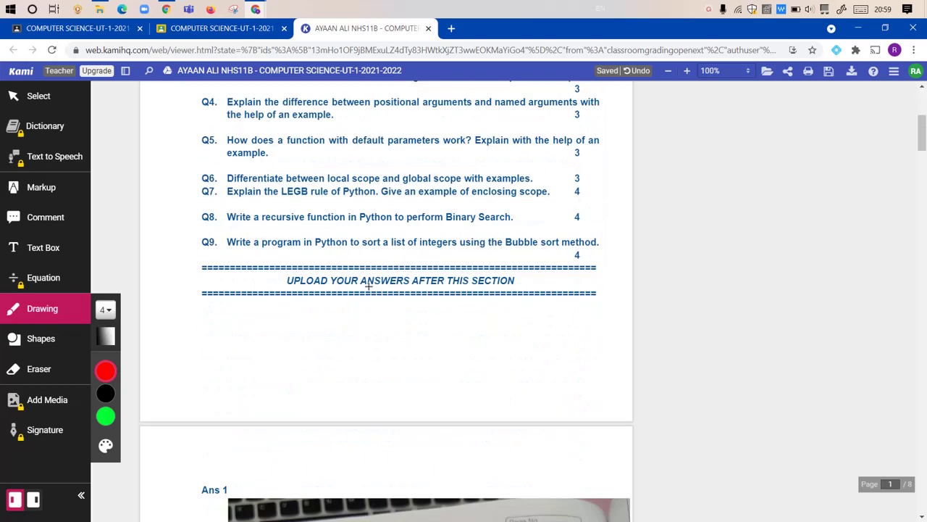
{"action": "scroll", "coordinate": [367, 285], "scroll_direction": "down", "scroll_amount": 3}
{"action": "scroll", "coordinate": [364, 288], "scroll_direction": "down", "scroll_amount": 3}
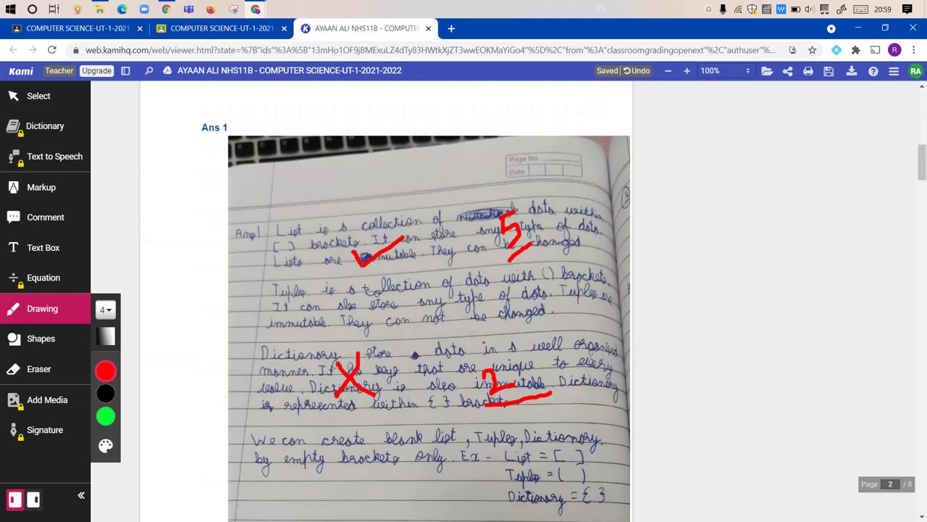
{"action": "scroll", "coordinate": [364, 287], "scroll_direction": "down", "scroll_amount": 3}
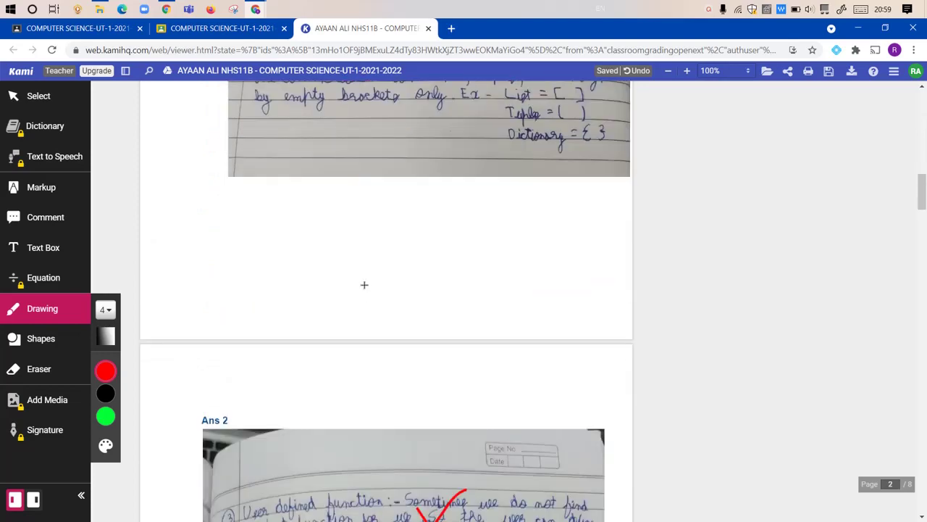
{"action": "scroll", "coordinate": [365, 285], "scroll_direction": "down", "scroll_amount": 4}
{"action": "scroll", "coordinate": [365, 283], "scroll_direction": "down", "scroll_amount": 4}
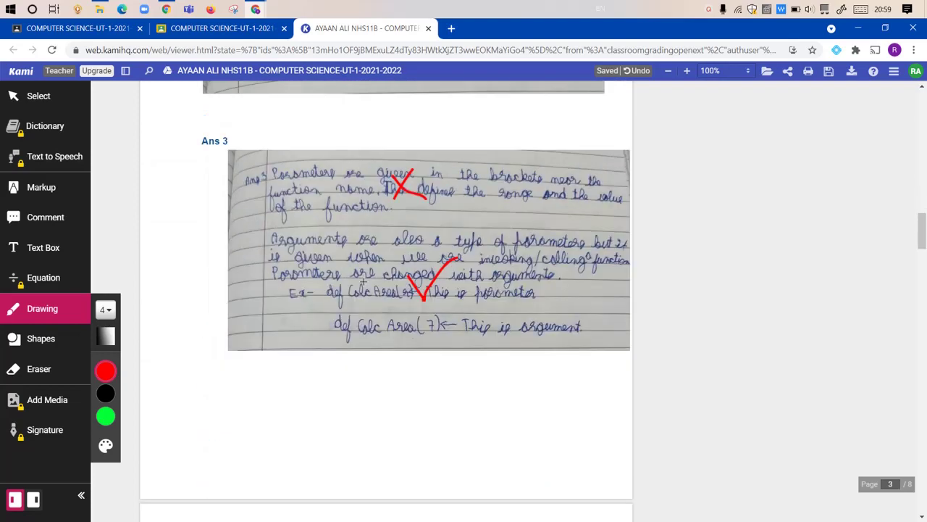
{"action": "scroll", "coordinate": [363, 281], "scroll_direction": "up", "scroll_amount": 10}
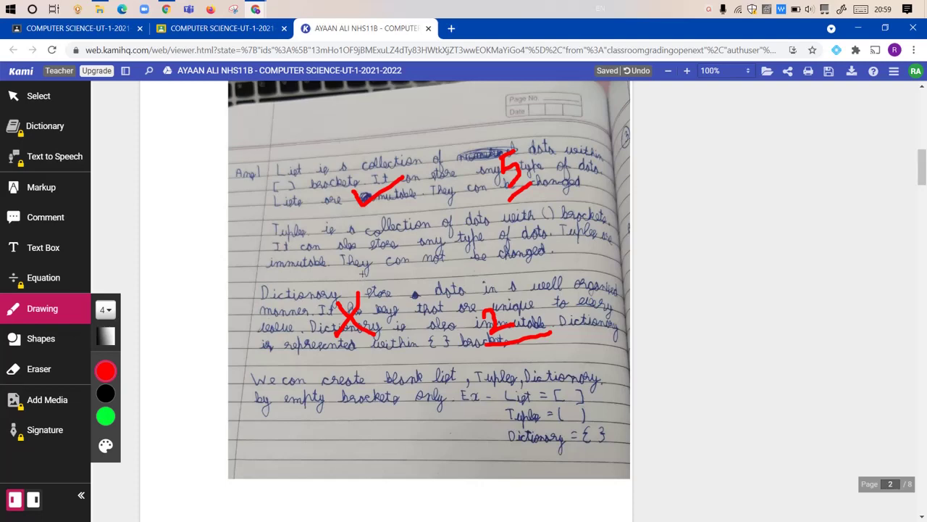
{"action": "scroll", "coordinate": [361, 264], "scroll_direction": "up", "scroll_amount": 12}
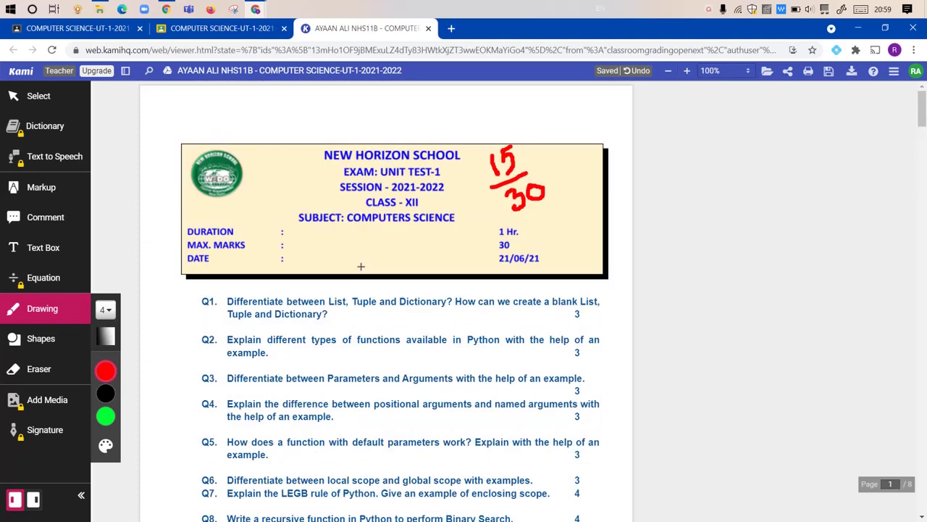
{"action": "left_click_drag", "start_coordinate": [310, 237], "coordinate": [406, 254]}
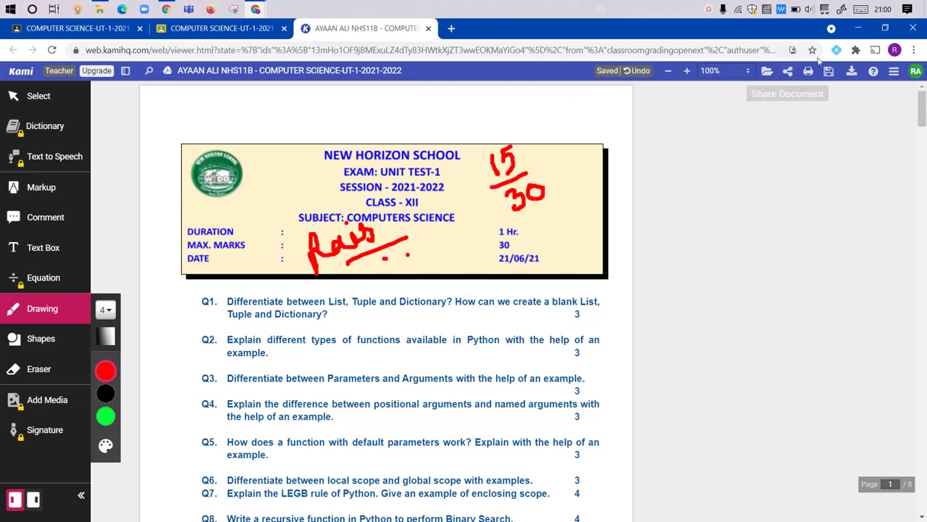
{"action": "left_click", "coordinate": [851, 73]}
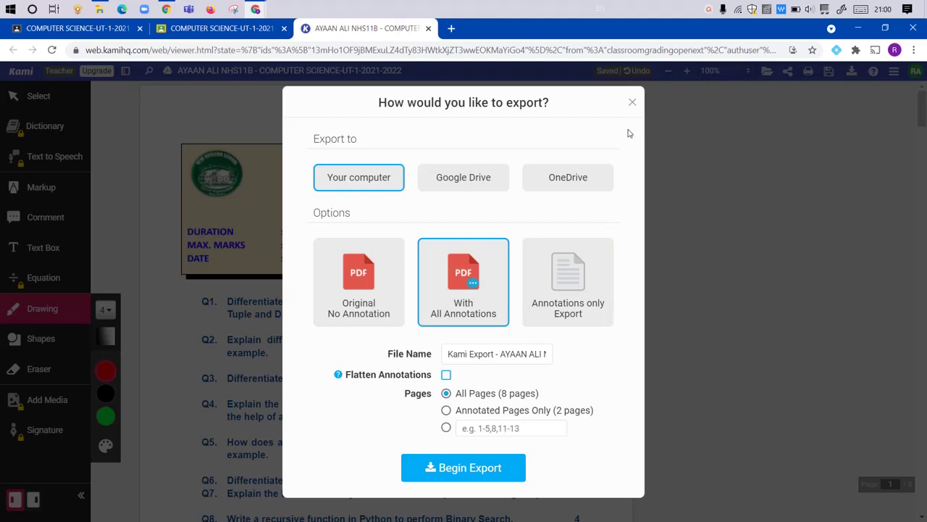
{"action": "left_click", "coordinate": [631, 100]}
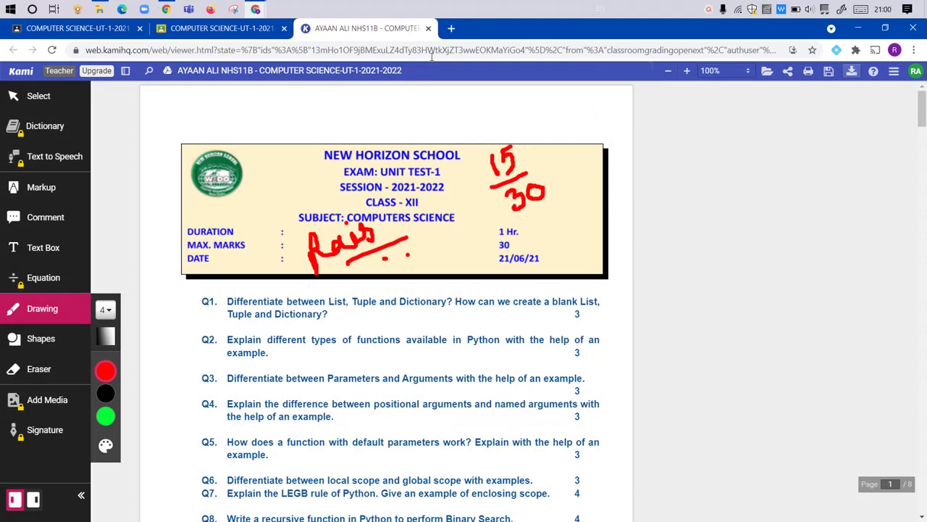
{"action": "left_click", "coordinate": [429, 29]}
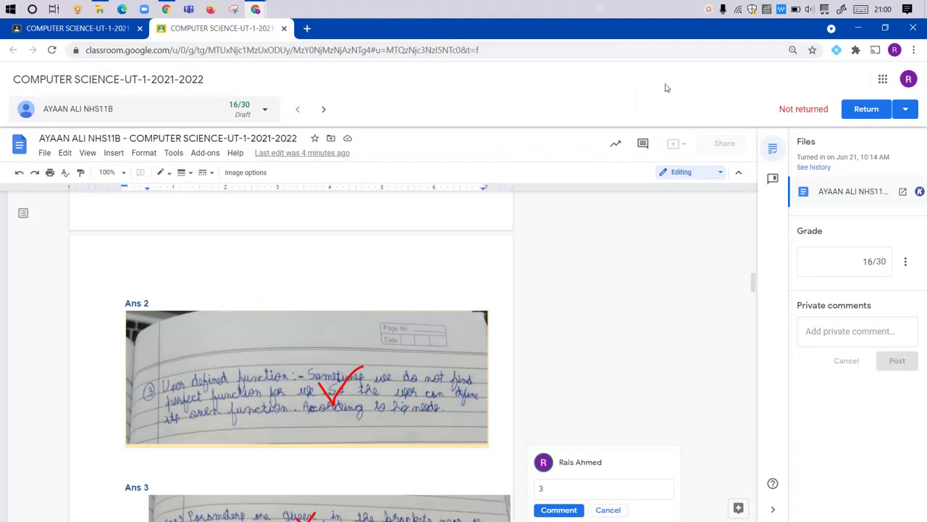
{"action": "left_click", "coordinate": [920, 192]}
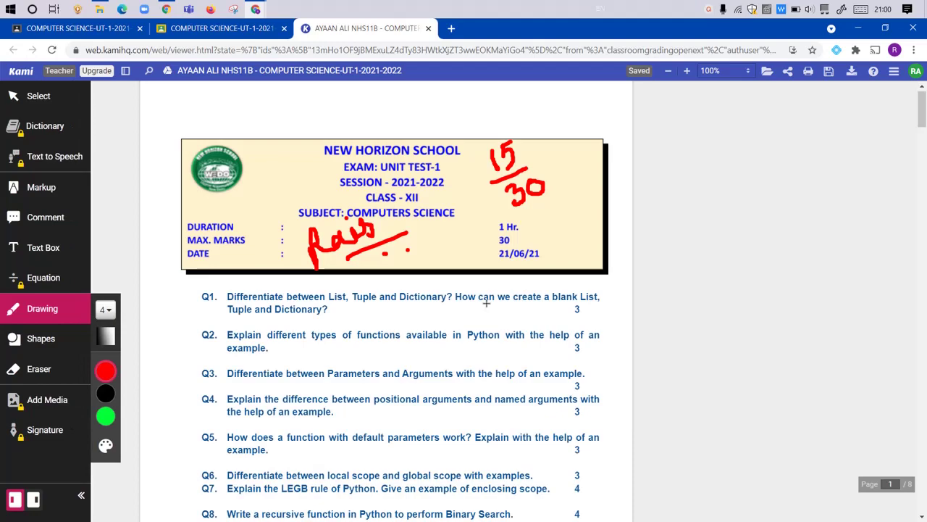
Step: Erase the earlier red tick on the List part and the cross by Dictionary in Ans 1
{"action": "scroll", "coordinate": [511, 293], "scroll_direction": "down", "scroll_amount": 15}
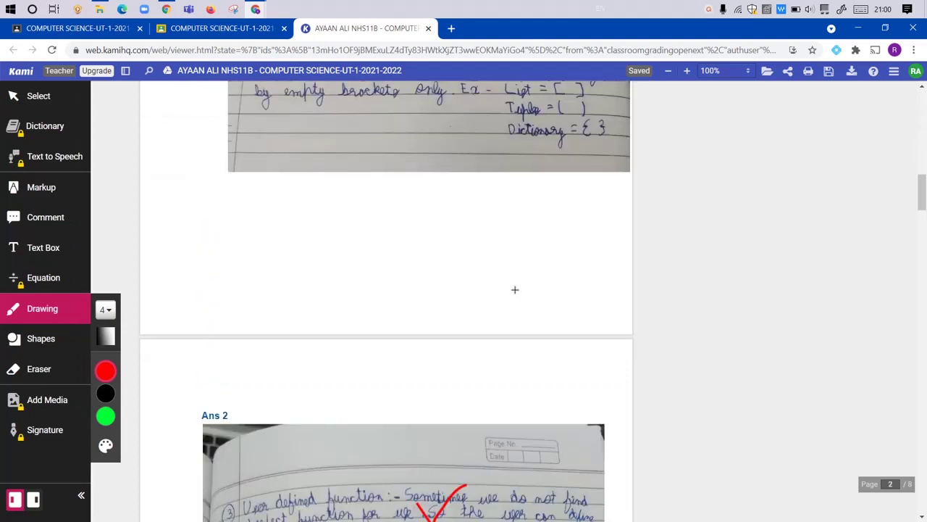
{"action": "scroll", "coordinate": [515, 290], "scroll_direction": "down", "scroll_amount": 20}
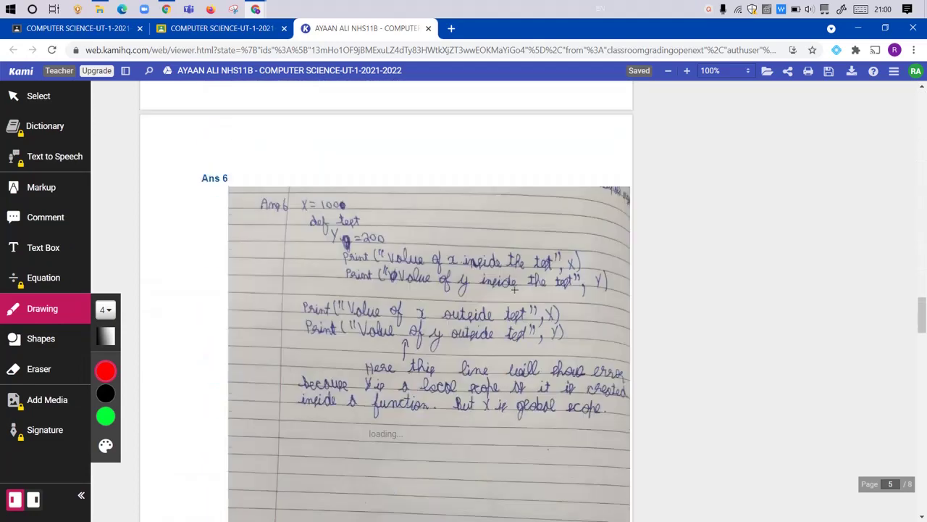
{"action": "scroll", "coordinate": [513, 290], "scroll_direction": "down", "scroll_amount": 5}
{"action": "scroll", "coordinate": [510, 288], "scroll_direction": "up", "scroll_amount": 8}
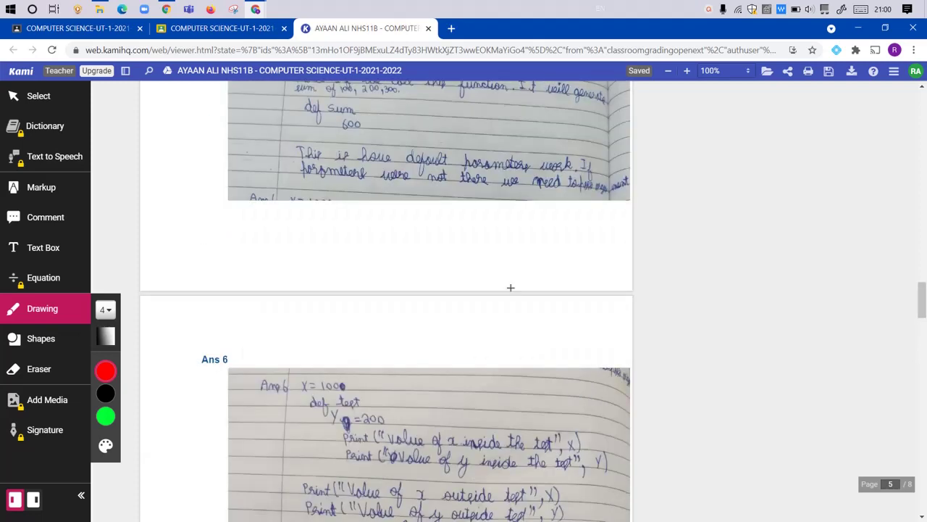
{"action": "scroll", "coordinate": [510, 287], "scroll_direction": "up", "scroll_amount": 7}
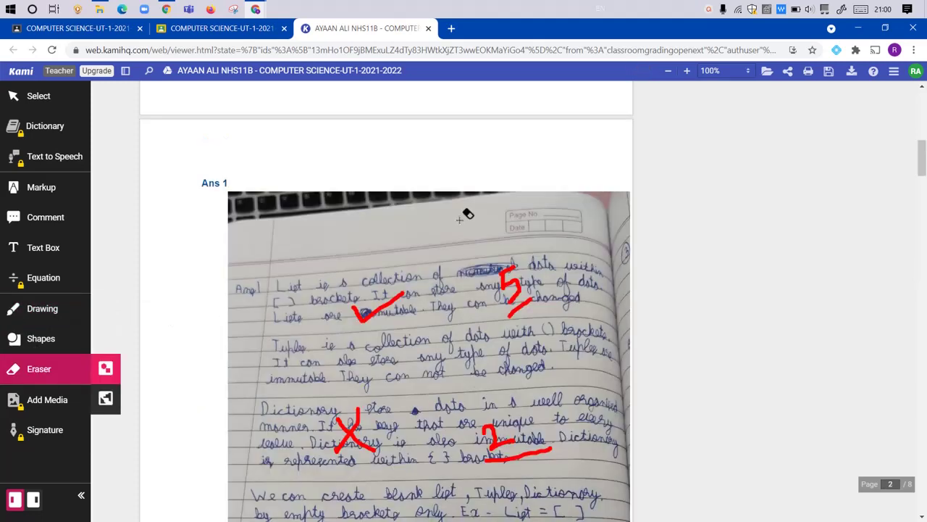
{"action": "scroll", "coordinate": [468, 214], "scroll_direction": "down", "scroll_amount": 2}
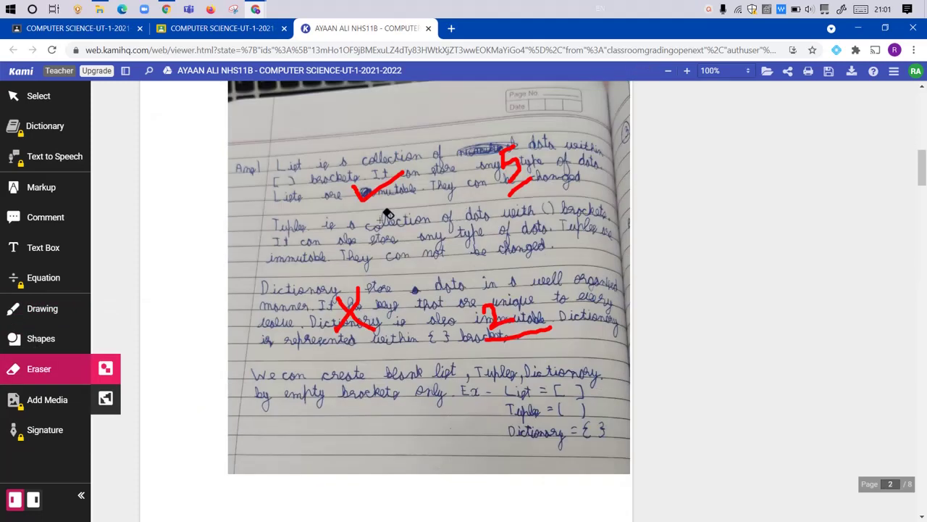
{"action": "left_click", "coordinate": [359, 187]}
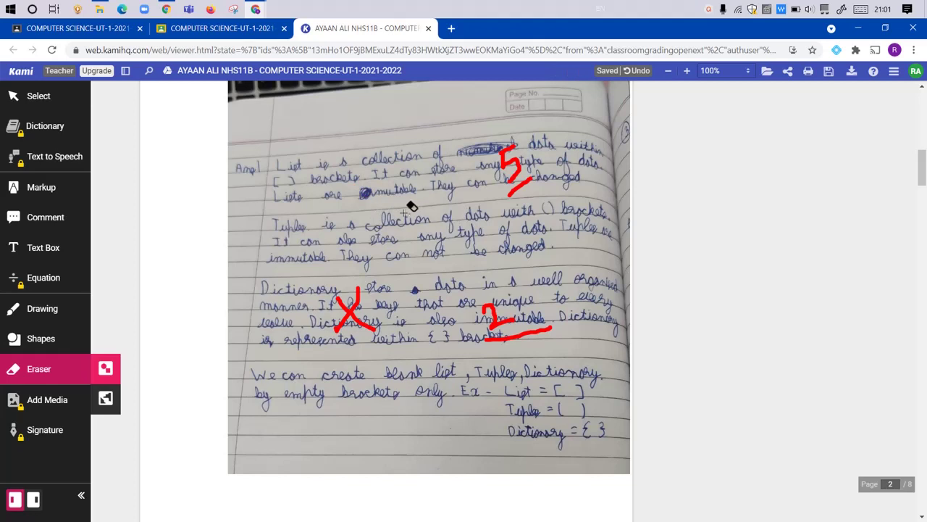
{"action": "left_click_drag", "start_coordinate": [327, 300], "coordinate": [360, 319]}
{"action": "left_click_drag", "start_coordinate": [325, 293], "coordinate": [394, 335]}
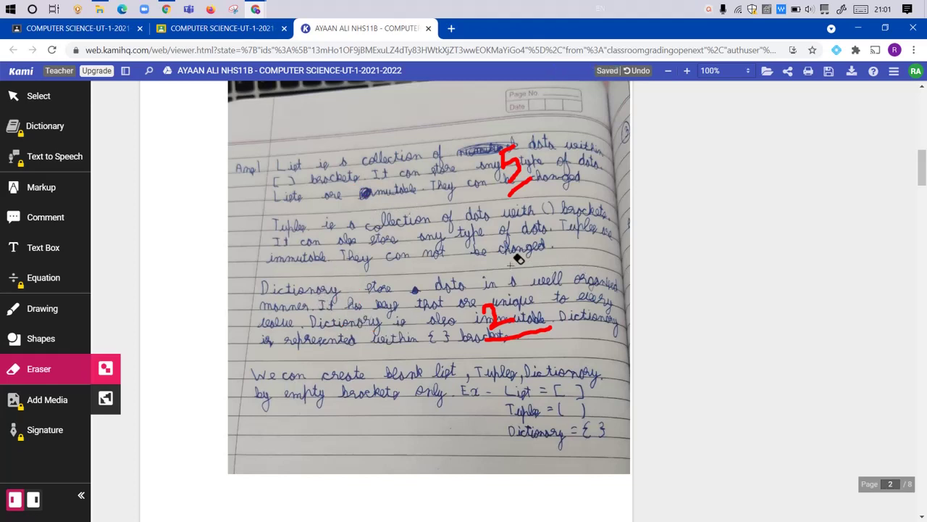
Step: With the red freehand pen, draw ticks on both the List and Dictionary parts
{"action": "left_click", "coordinate": [58, 309]}
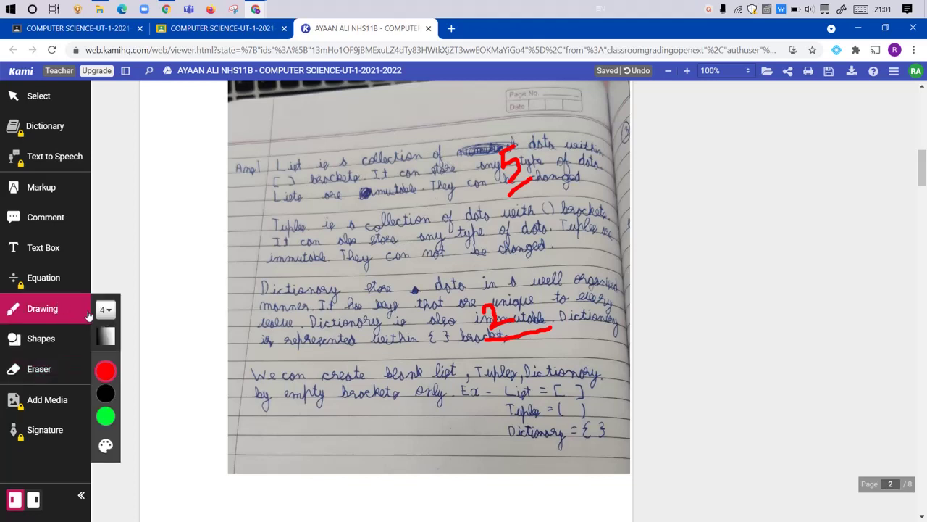
{"action": "left_click", "coordinate": [106, 371]}
{"action": "left_click", "coordinate": [135, 395]}
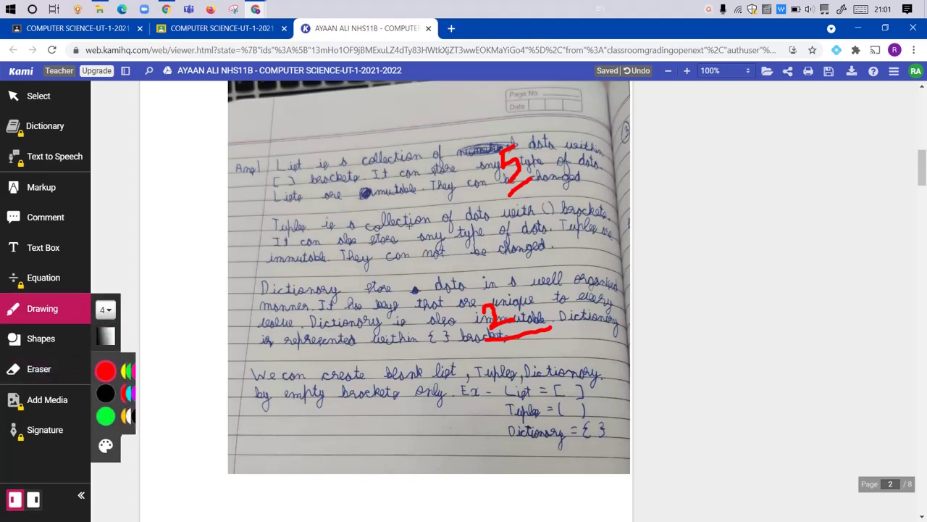
{"action": "mouse_move", "coordinate": [355, 192]}
{"action": "left_mouse_down"}
{"action": "mouse_move", "coordinate": [383, 177]}
{"action": "mouse_move", "coordinate": [400, 153]}
{"action": "left_mouse_up"}
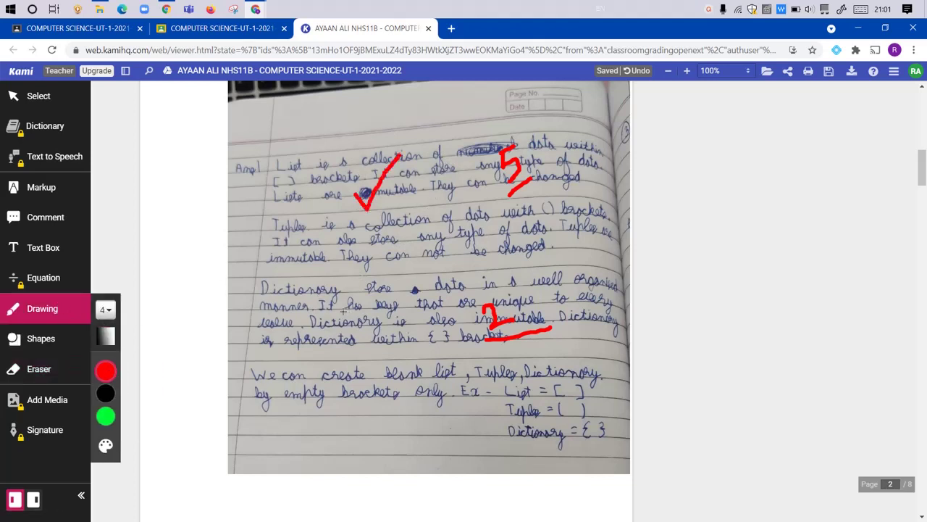
{"action": "mouse_move", "coordinate": [343, 311]}
{"action": "left_mouse_down"}
{"action": "mouse_move", "coordinate": [358, 330]}
{"action": "mouse_move", "coordinate": [384, 286]}
{"action": "left_mouse_up"}
Step: Close the Kami and grading tabs, confirming Leave site to return to Student work
{"action": "left_click", "coordinate": [427, 29]}
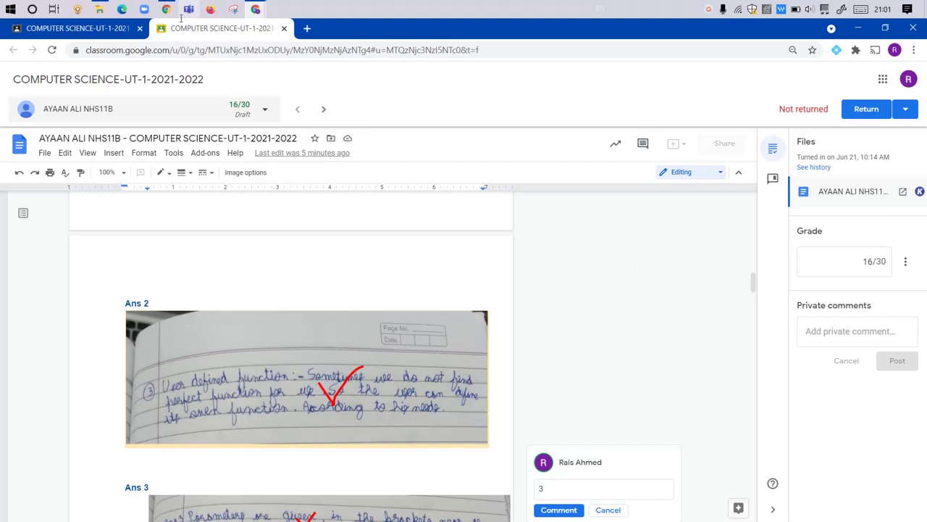
{"action": "left_click", "coordinate": [284, 29]}
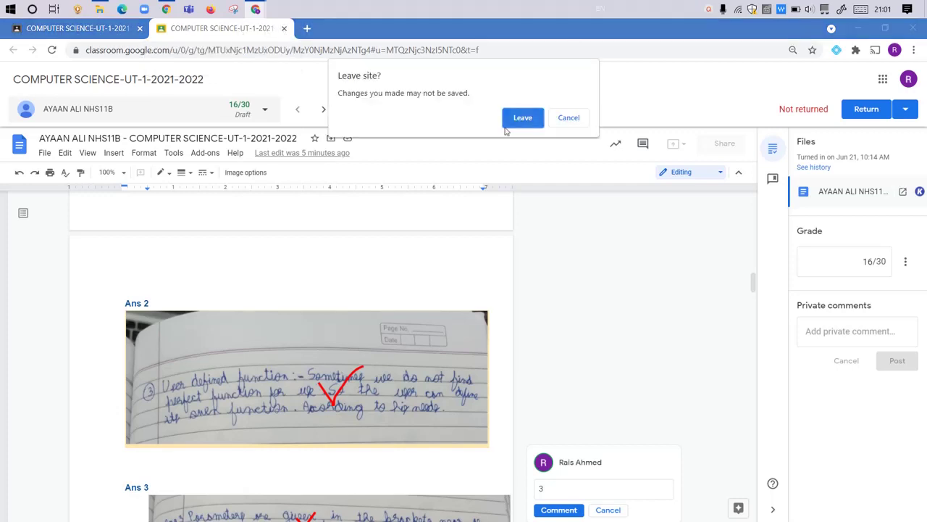
{"action": "left_click", "coordinate": [523, 118]}
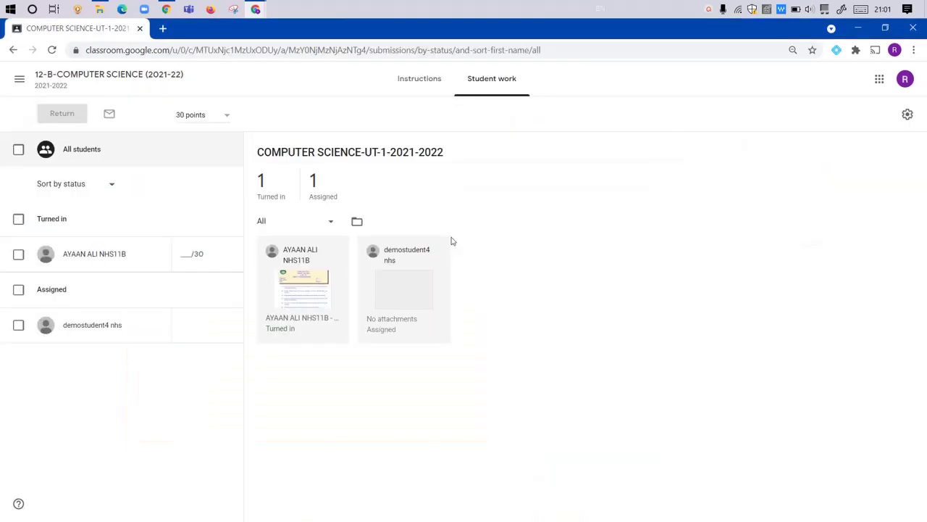
Step: Open the UT-1 assignment for editing from the class's Classwork list
{"action": "left_click", "coordinate": [126, 76]}
{"action": "left_click", "coordinate": [426, 79]}
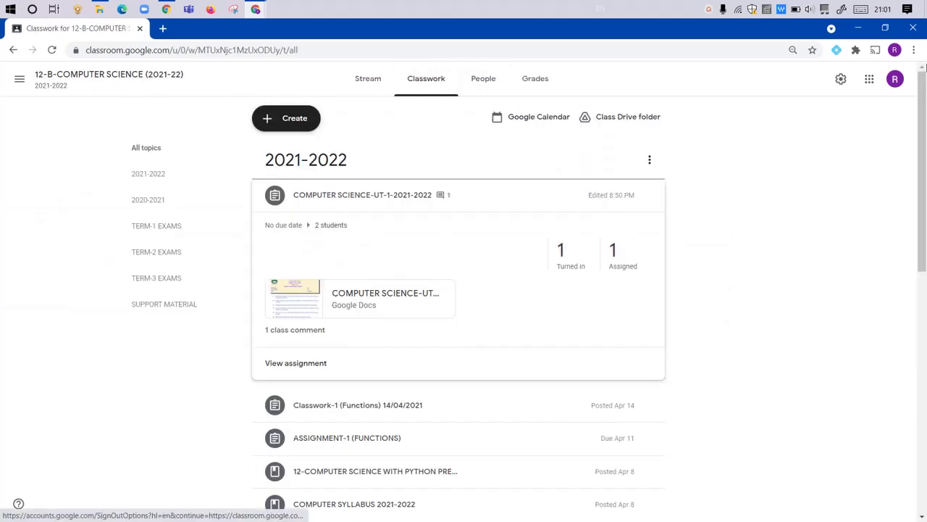
{"action": "left_click", "coordinate": [649, 195]}
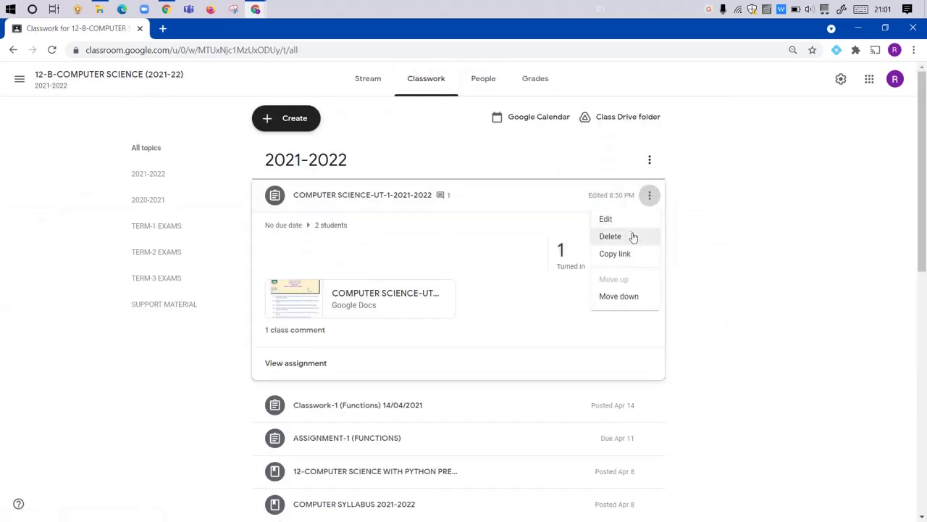
{"action": "left_click", "coordinate": [612, 218]}
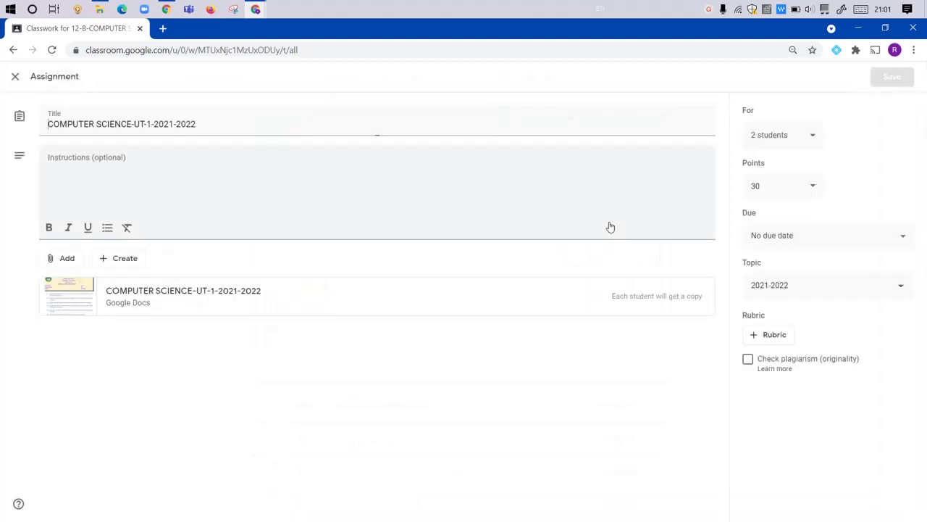
Step: Remove the graded student from the assignment's recipients, save, and view its student work
{"action": "left_click", "coordinate": [814, 137]}
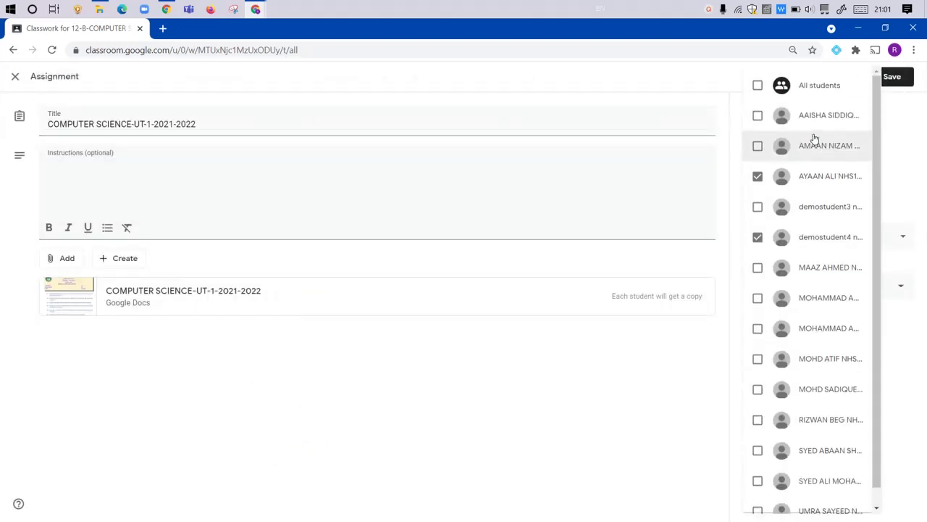
{"action": "left_click", "coordinate": [757, 177]}
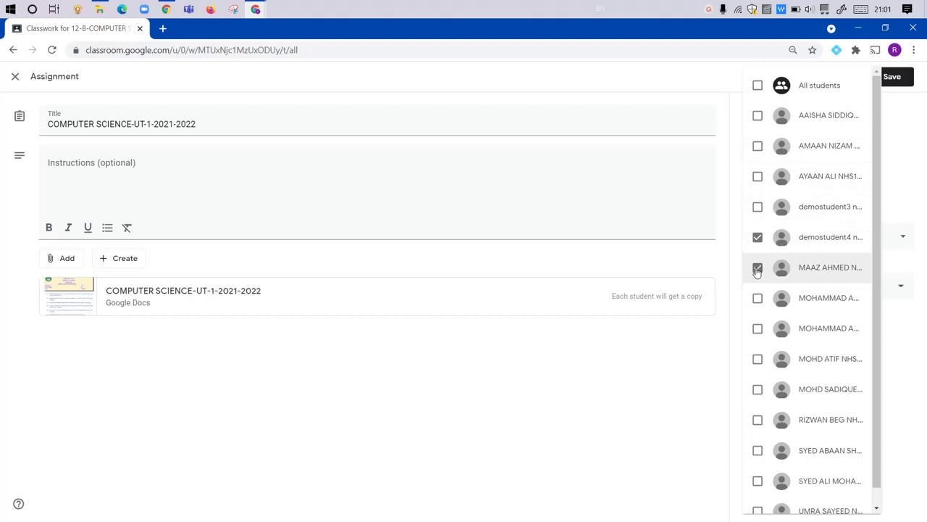
{"action": "left_click", "coordinate": [910, 127]}
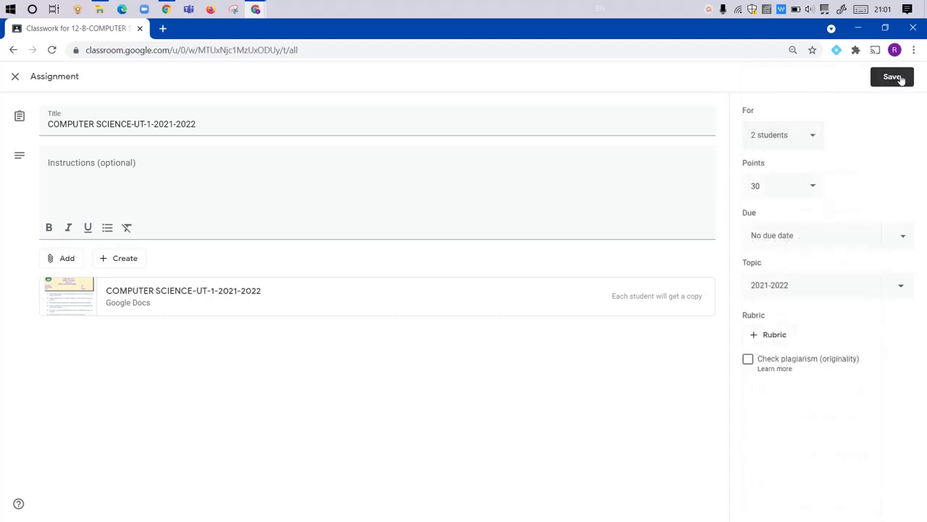
{"action": "left_click", "coordinate": [901, 78]}
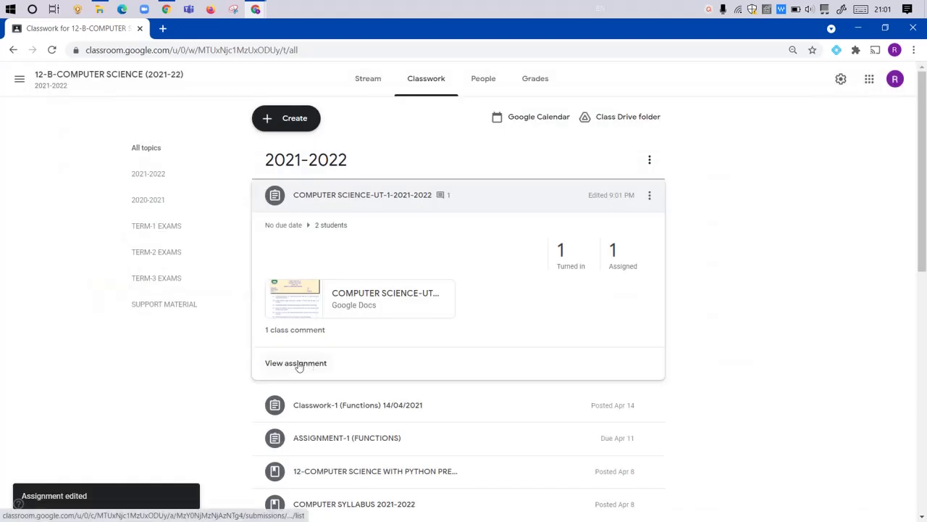
{"action": "left_click", "coordinate": [298, 365]}
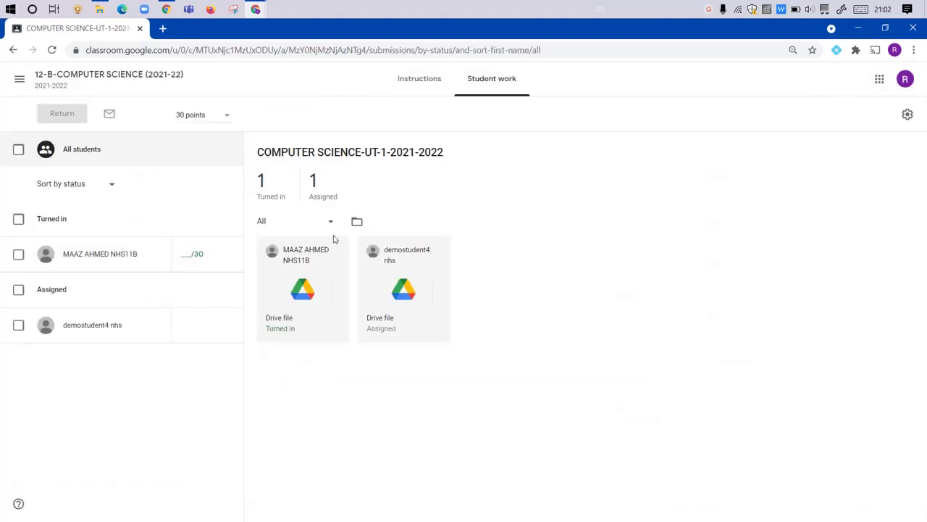